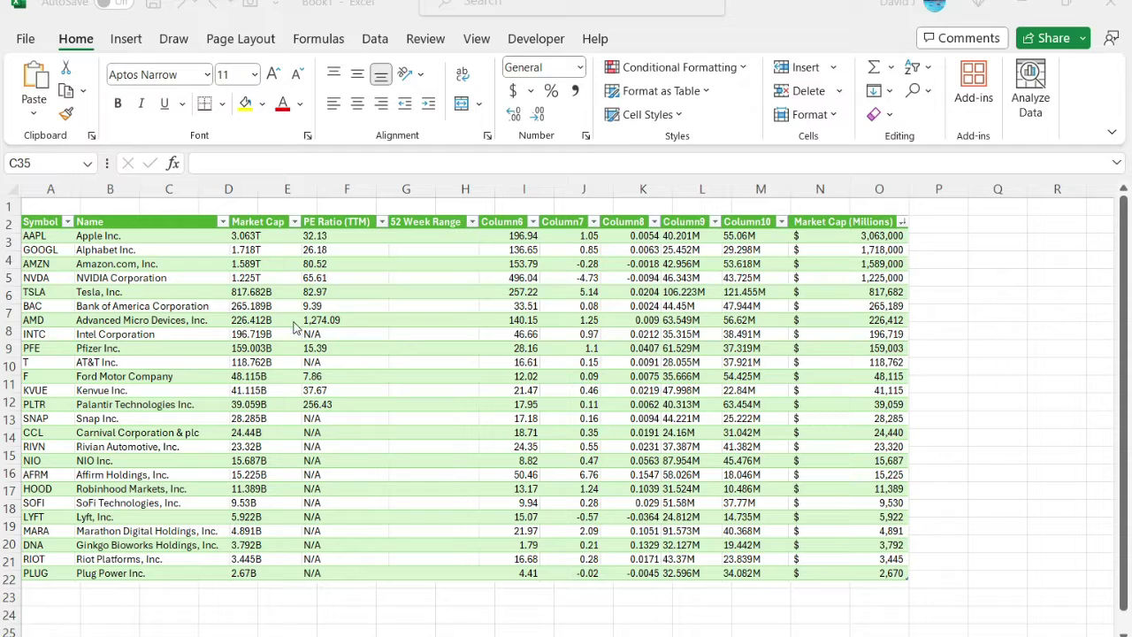
- Select the pasted picture of the finished stock table on the sheet
{"action": "left_click", "coordinate": [318, 298]}
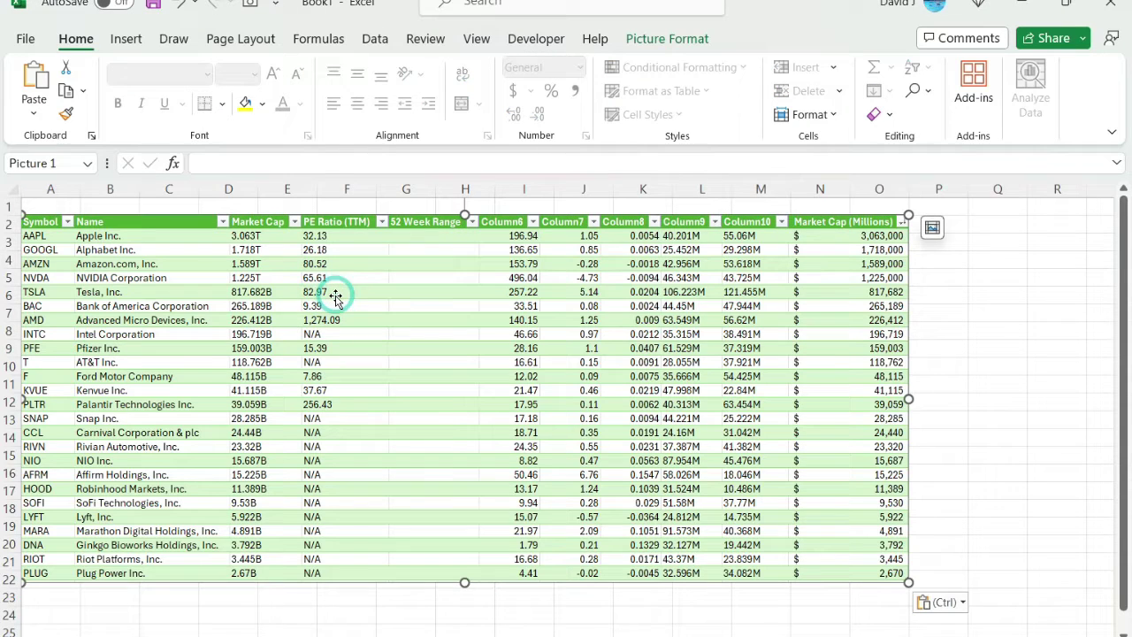
{"action": "key", "text": "Delete"}
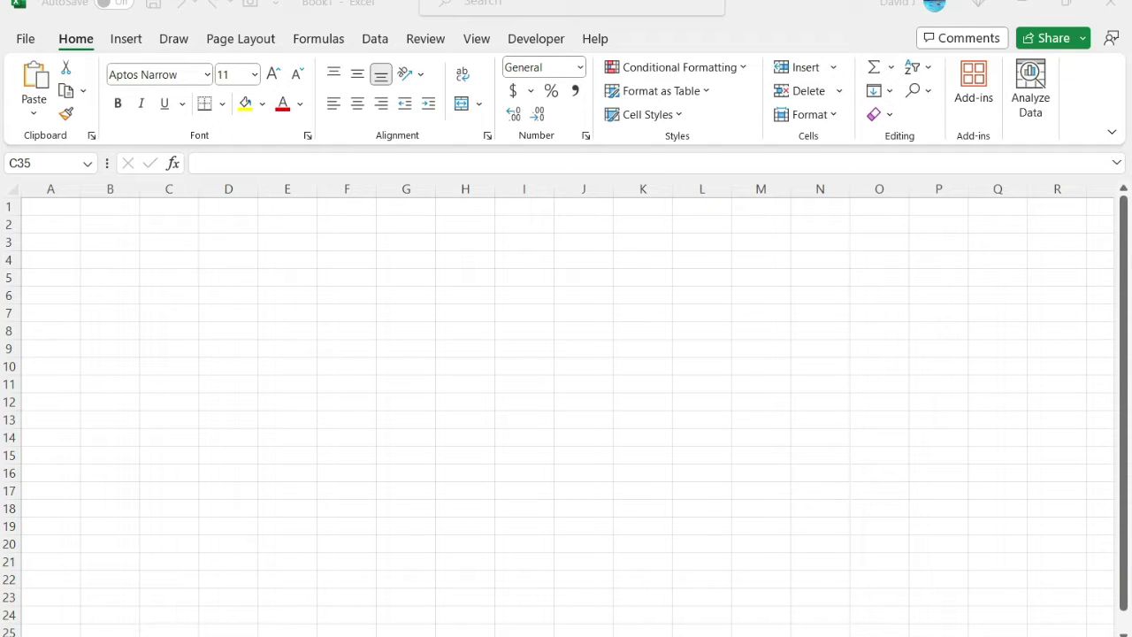
{"action": "left_click_drag", "start_coordinate": [1131, 17], "coordinate": [531, 17]}
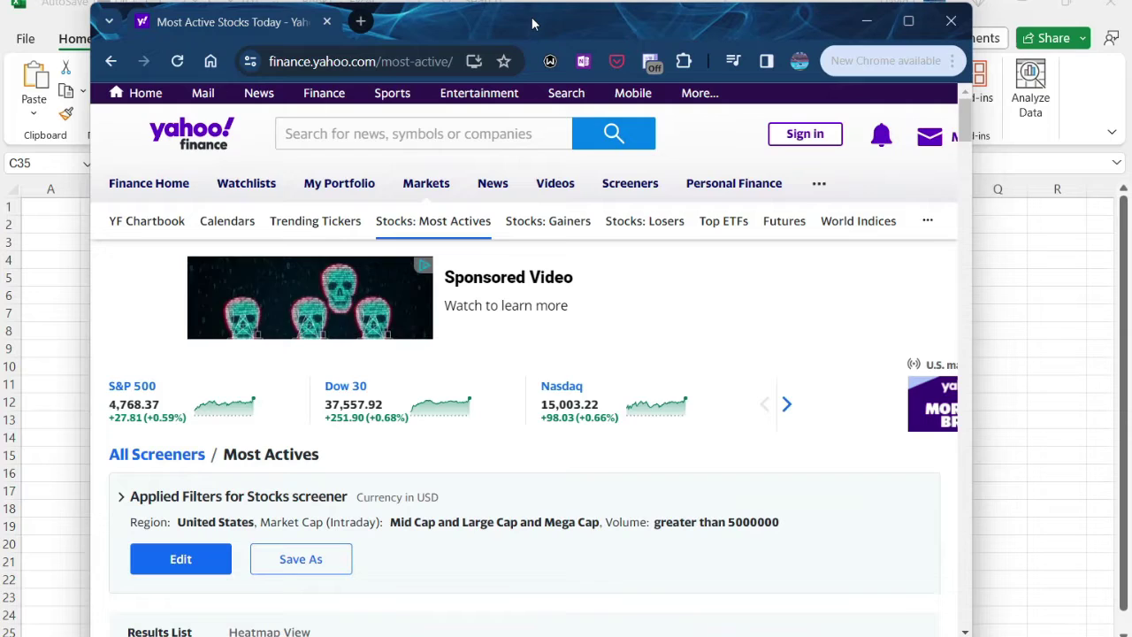
{"action": "left_click", "coordinate": [402, 60]}
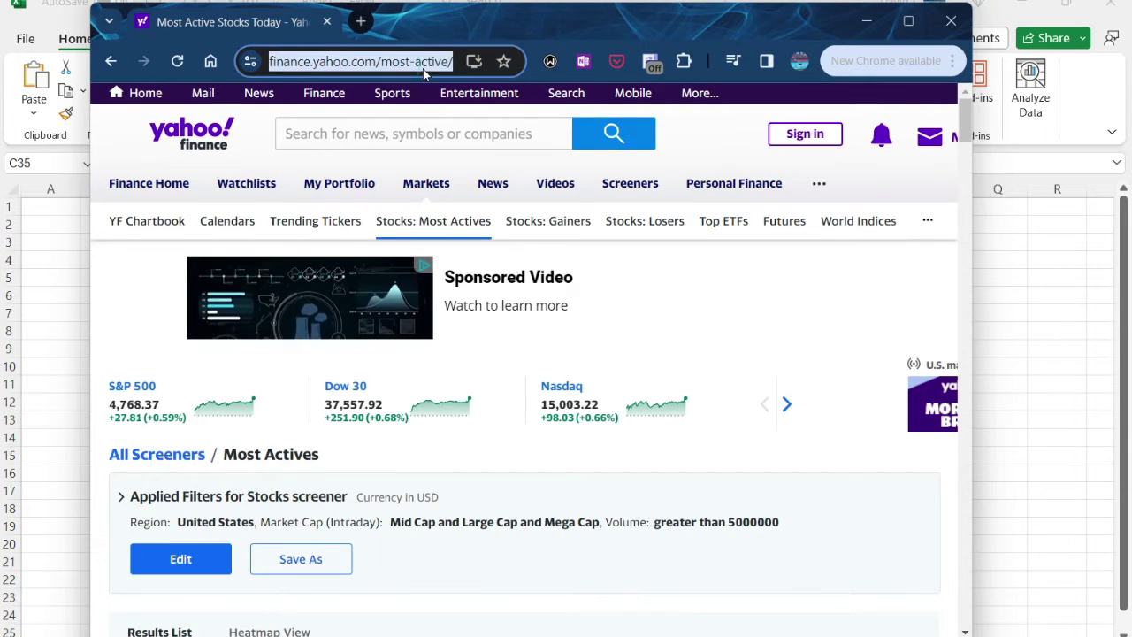
{"action": "double_click", "coordinate": [464, 32]}
{"action": "scroll", "coordinate": [459, 314], "scroll_direction": "down", "scroll_amount": 4}
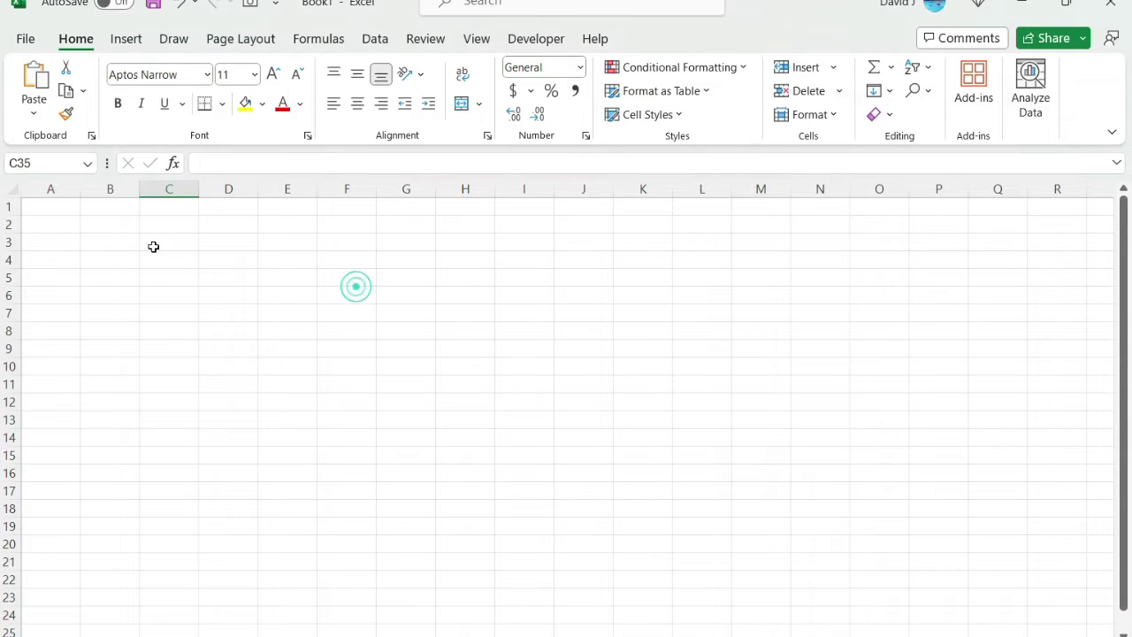
{"action": "left_click", "coordinate": [366, 42]}
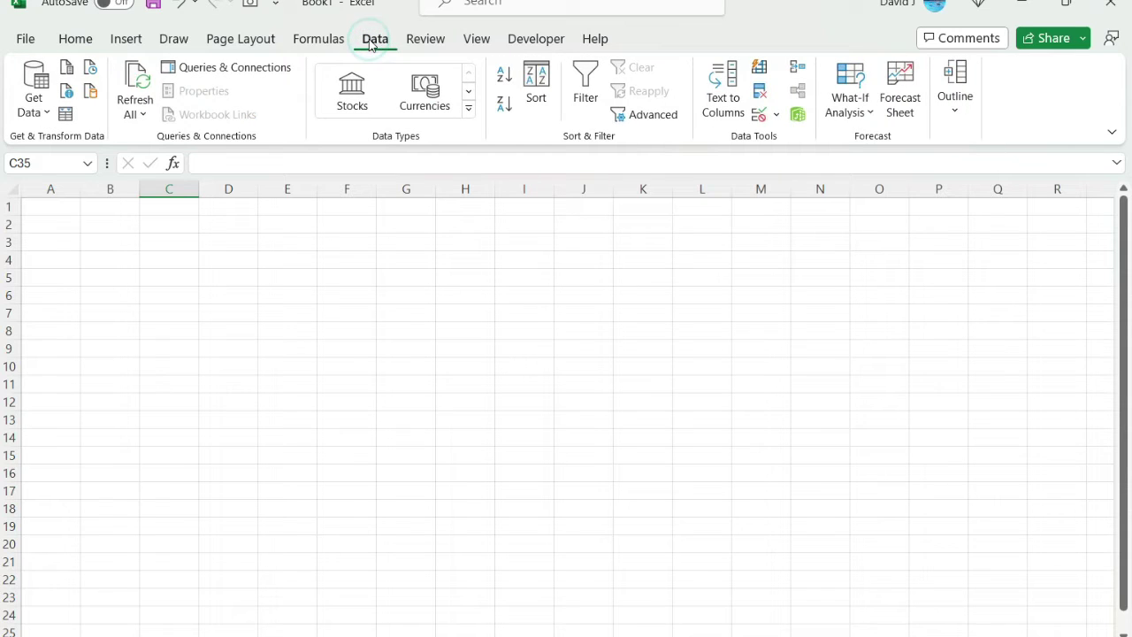
{"action": "left_click", "coordinate": [32, 108]}
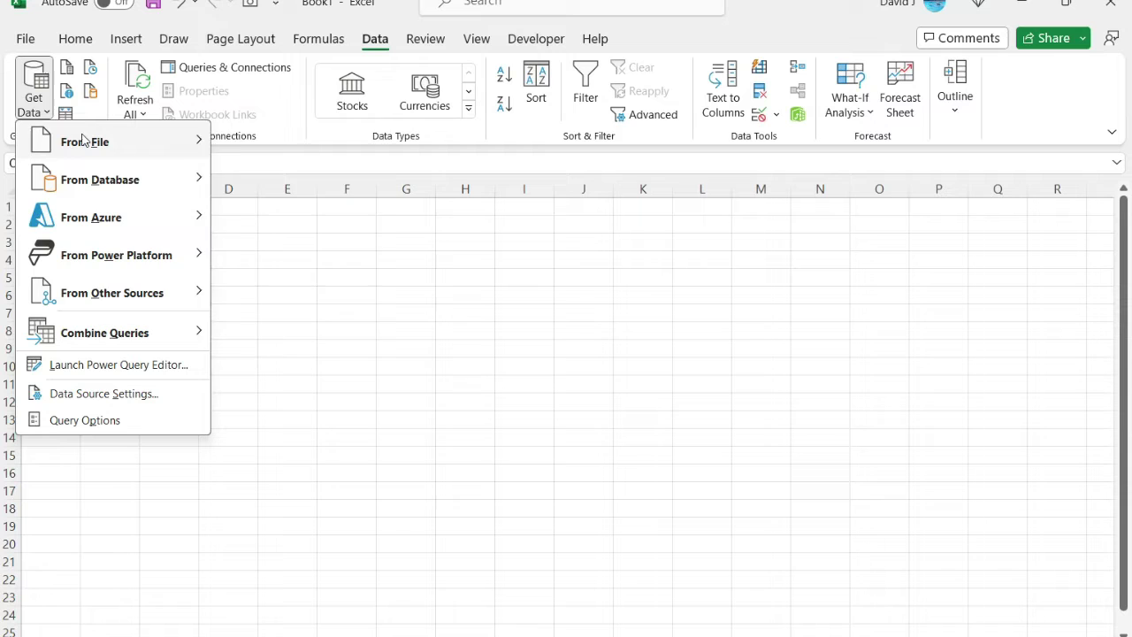
{"action": "mouse_move", "coordinate": [112, 292]}
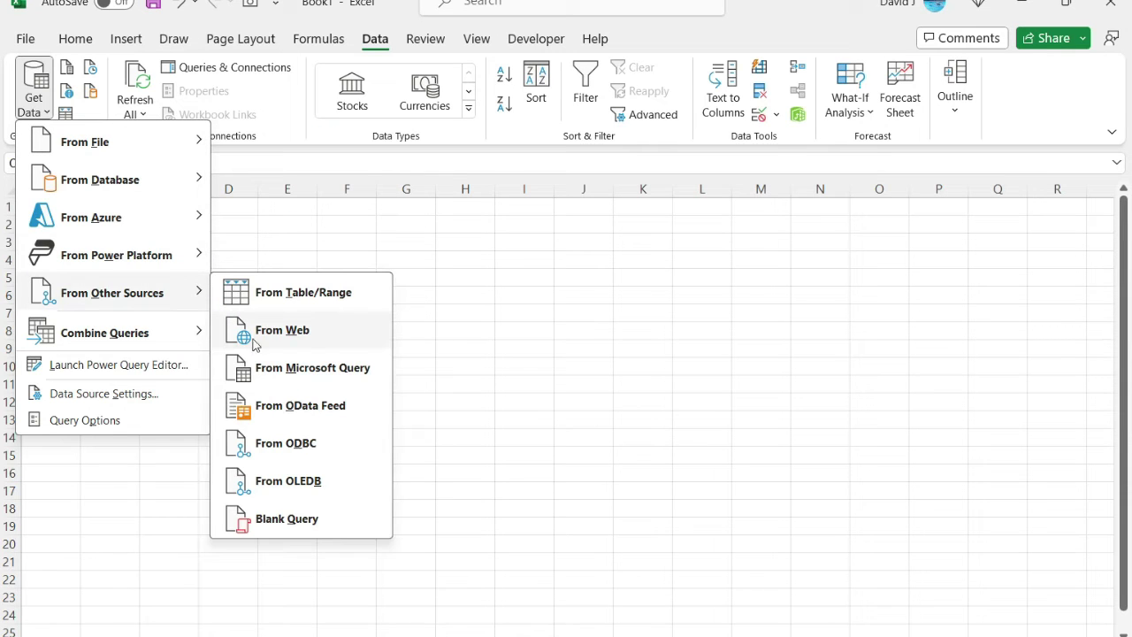
{"action": "left_click", "coordinate": [283, 325]}
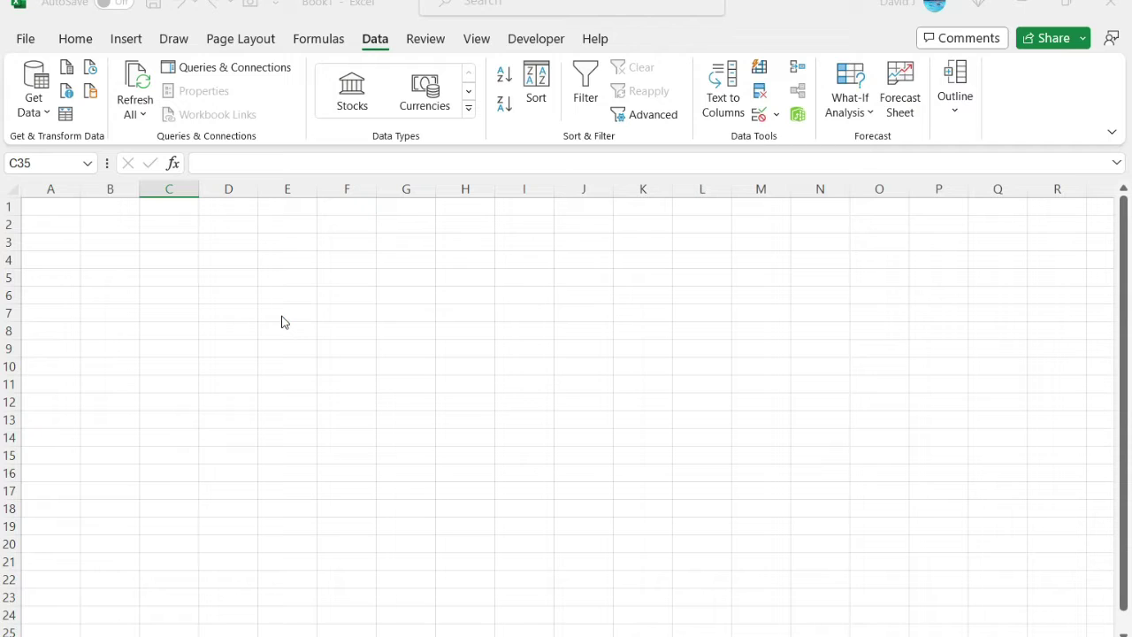
{"action": "type", "text": "https://finance.yahoo.com/most-active/"}
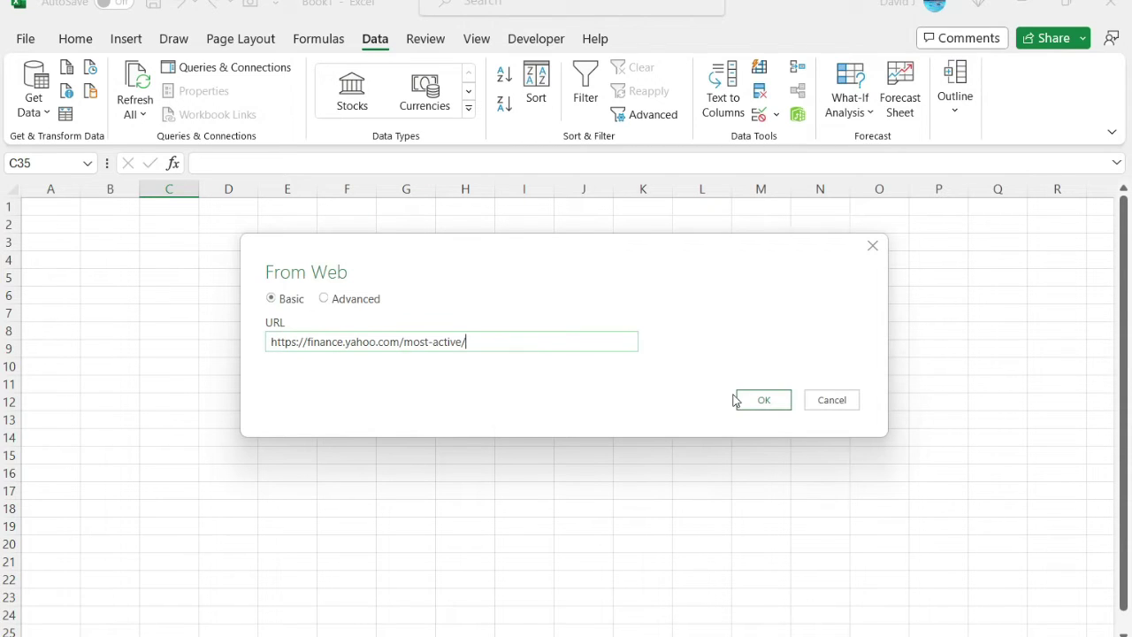
{"action": "left_click", "coordinate": [742, 402]}
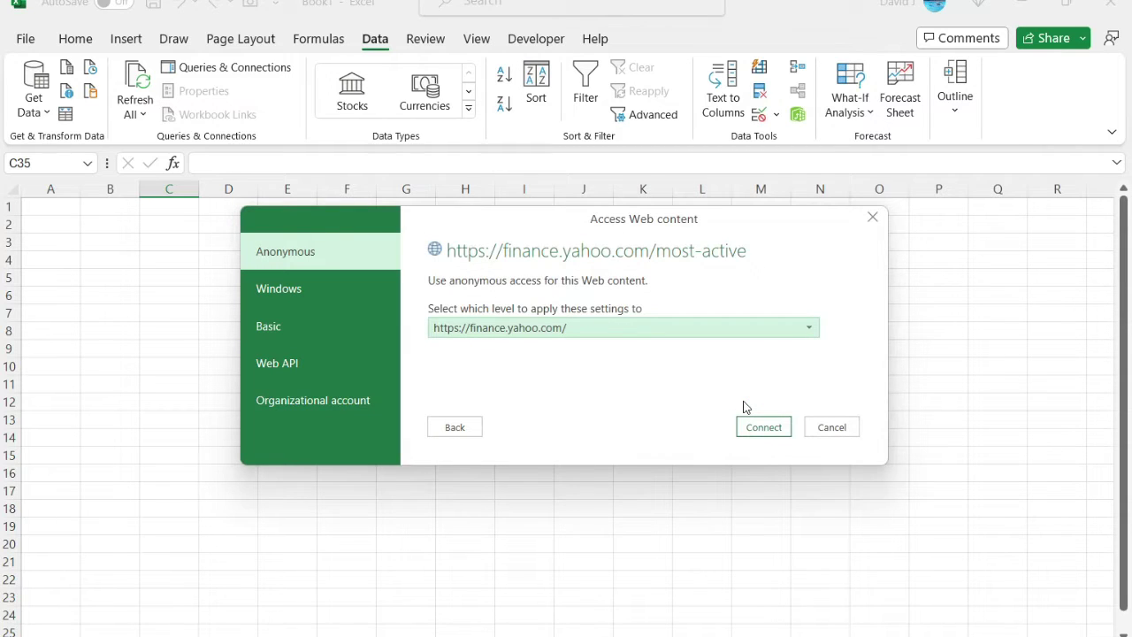
{"action": "left_click", "coordinate": [764, 429]}
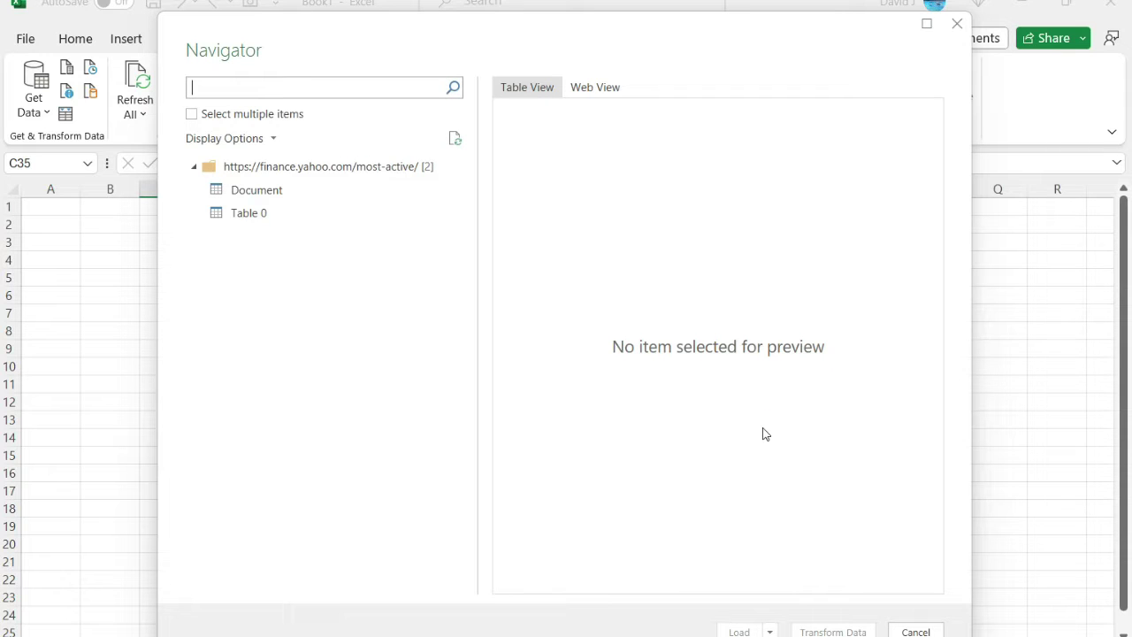
- Preview Table 0 in the Navigator and open it in Power Query for transforming
{"action": "left_click", "coordinate": [273, 214]}
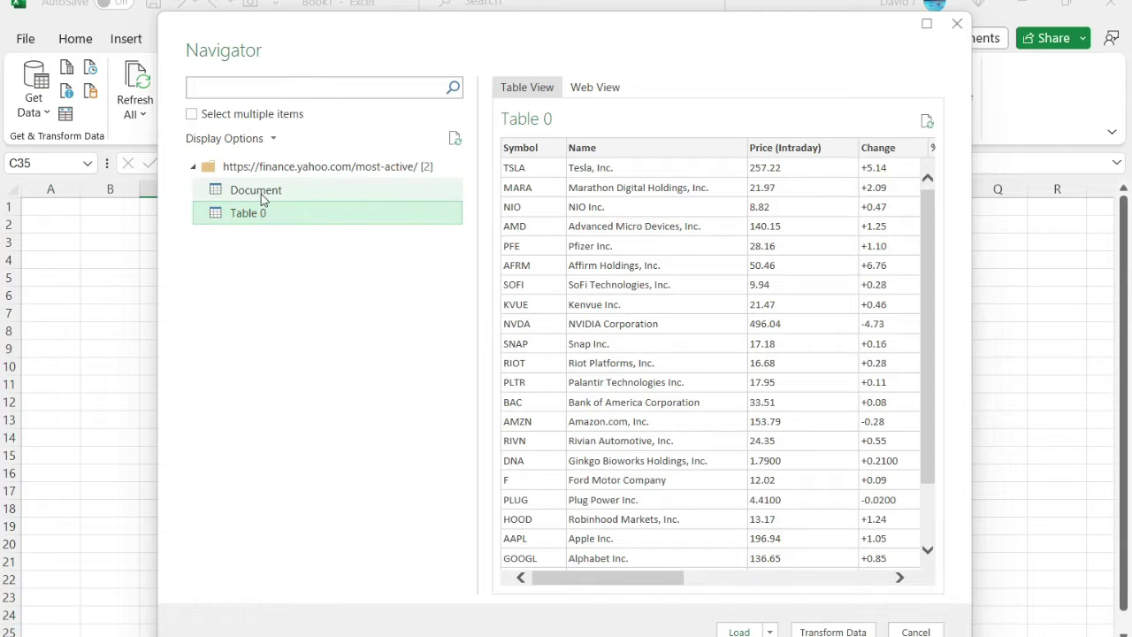
{"action": "left_click", "coordinate": [260, 194]}
{"action": "left_click", "coordinate": [265, 214]}
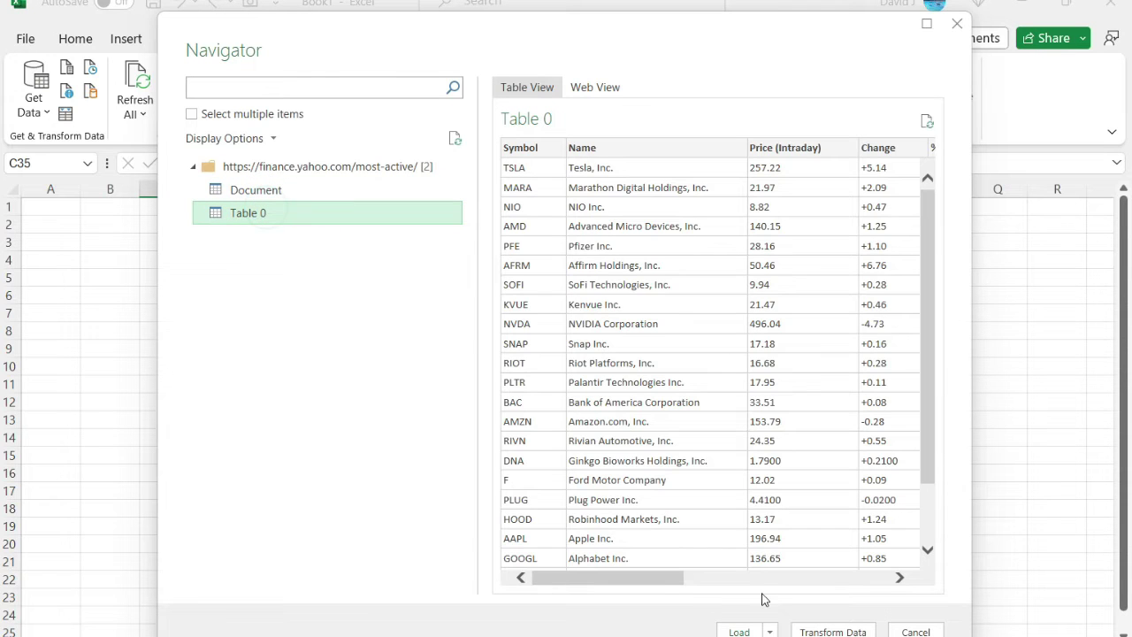
{"action": "mouse_move", "coordinate": [663, 580]}
{"action": "left_mouse_down"}
{"action": "mouse_move", "coordinate": [713, 582]}
{"action": "mouse_move", "coordinate": [806, 624]}
{"action": "mouse_move", "coordinate": [829, 543]}
{"action": "left_mouse_up"}
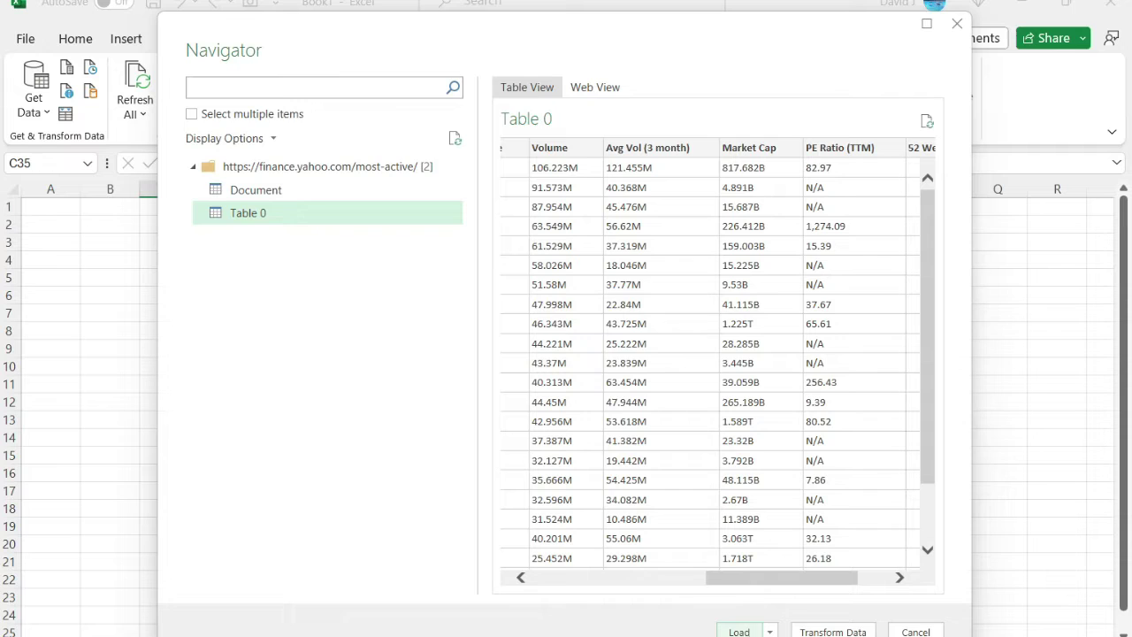
{"action": "left_click", "coordinate": [826, 631]}
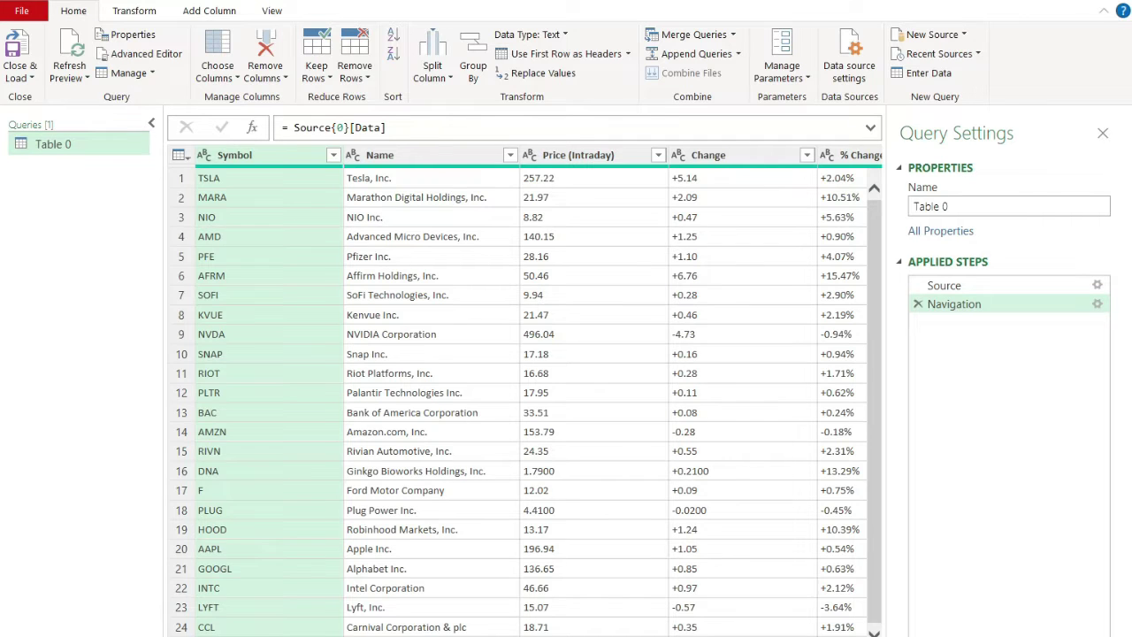
- Scroll the Table 0 preview right to the Market Cap column and show the Add Column commands
{"action": "scroll", "coordinate": [531, 398], "scroll_direction": "right", "scroll_amount": 3}
{"action": "scroll", "coordinate": [531, 398], "scroll_direction": "right", "scroll_amount": 3}
{"action": "scroll", "coordinate": [530, 398], "scroll_direction": "right", "scroll_amount": 2}
{"action": "scroll", "coordinate": [590, 187], "scroll_direction": "right", "scroll_amount": 3}
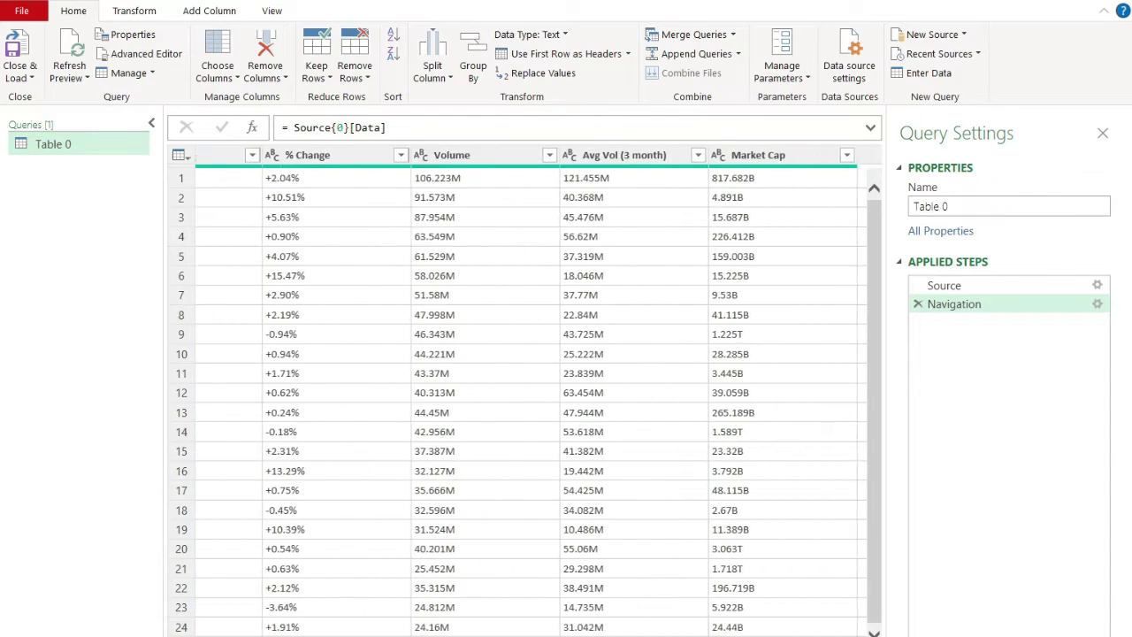
{"action": "scroll", "coordinate": [591, 188], "scroll_direction": "right", "scroll_amount": 3}
{"action": "scroll", "coordinate": [591, 187], "scroll_direction": "right", "scroll_amount": 3}
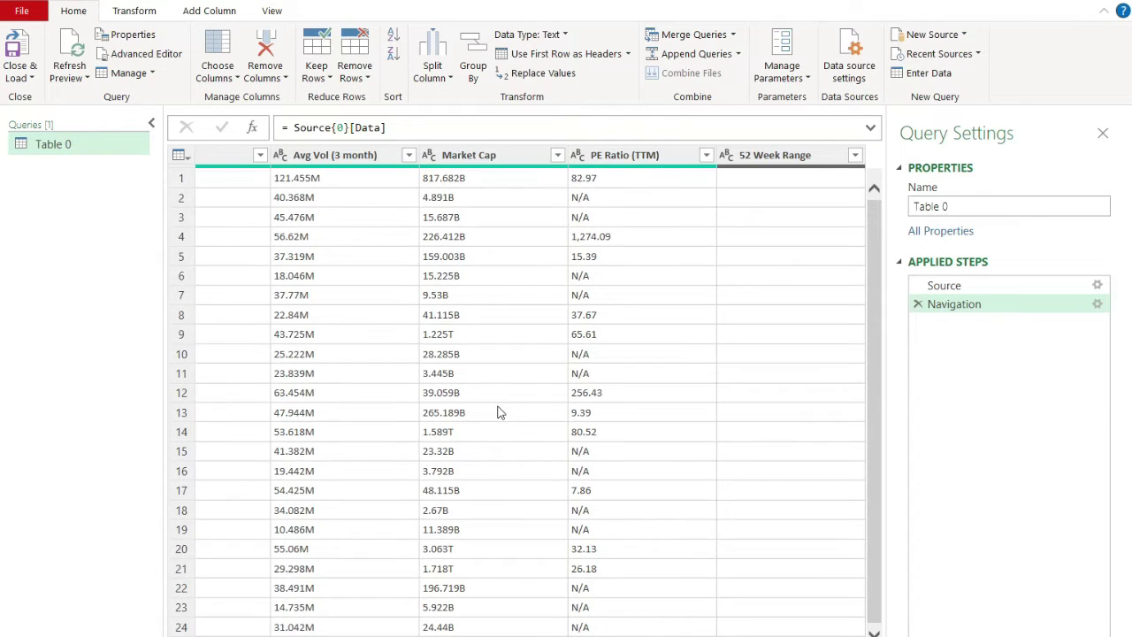
{"action": "left_click", "coordinate": [211, 13]}
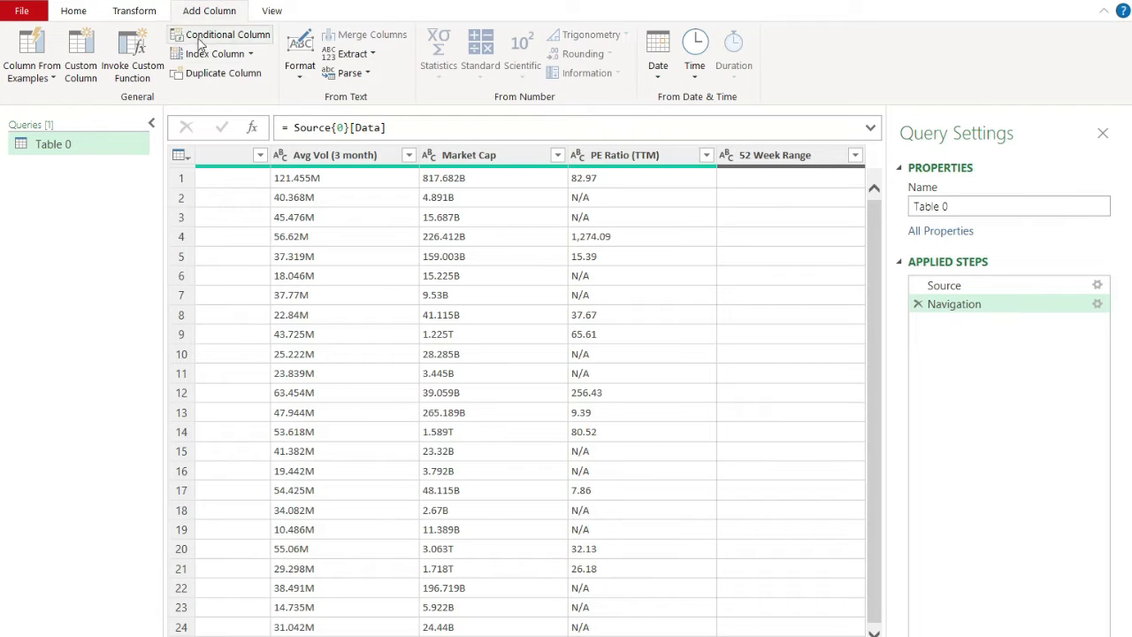
- Start a custom column named 'Market Cap (Millions)', ready for its formula
{"action": "left_click", "coordinate": [86, 46]}
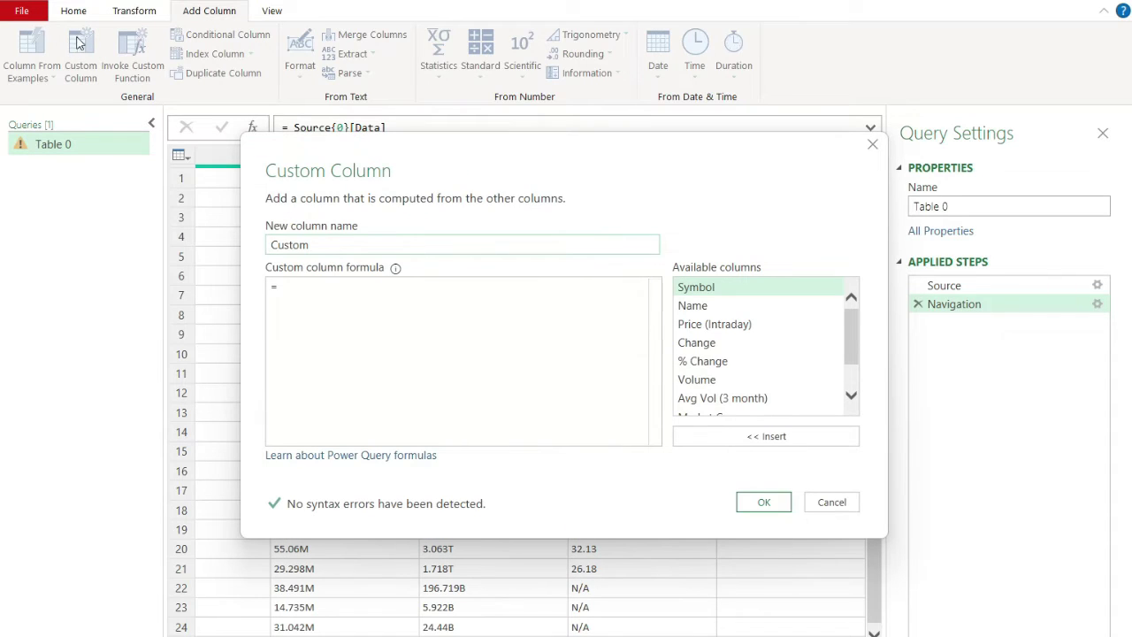
{"action": "left_click", "coordinate": [358, 242]}
{"action": "double_click", "coordinate": [329, 244]}
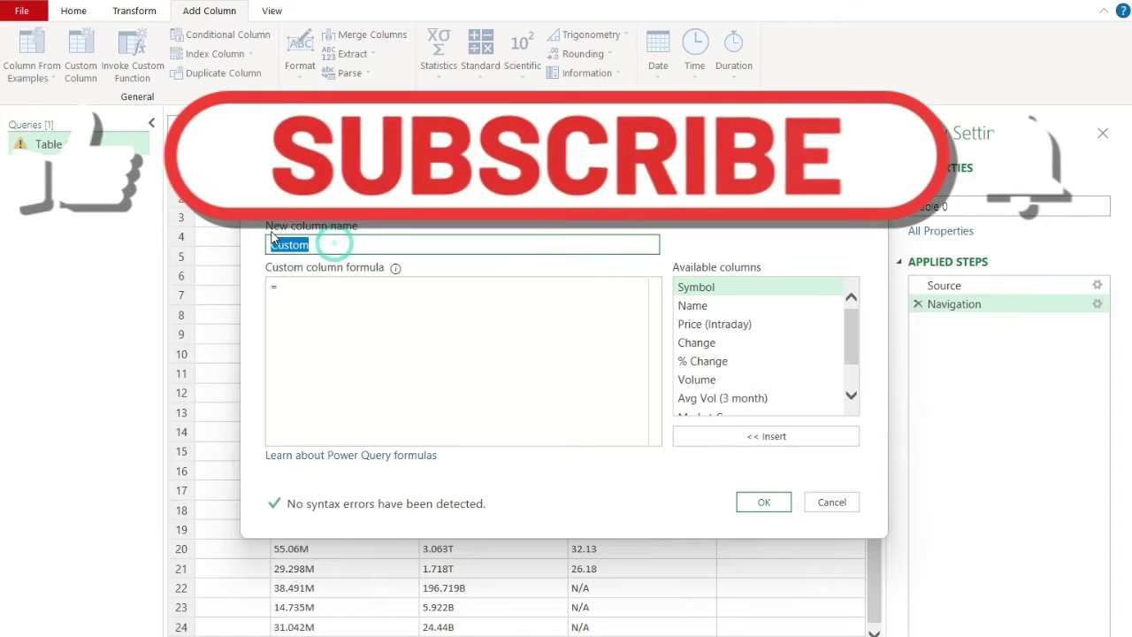
{"action": "type", "text": "Market"}
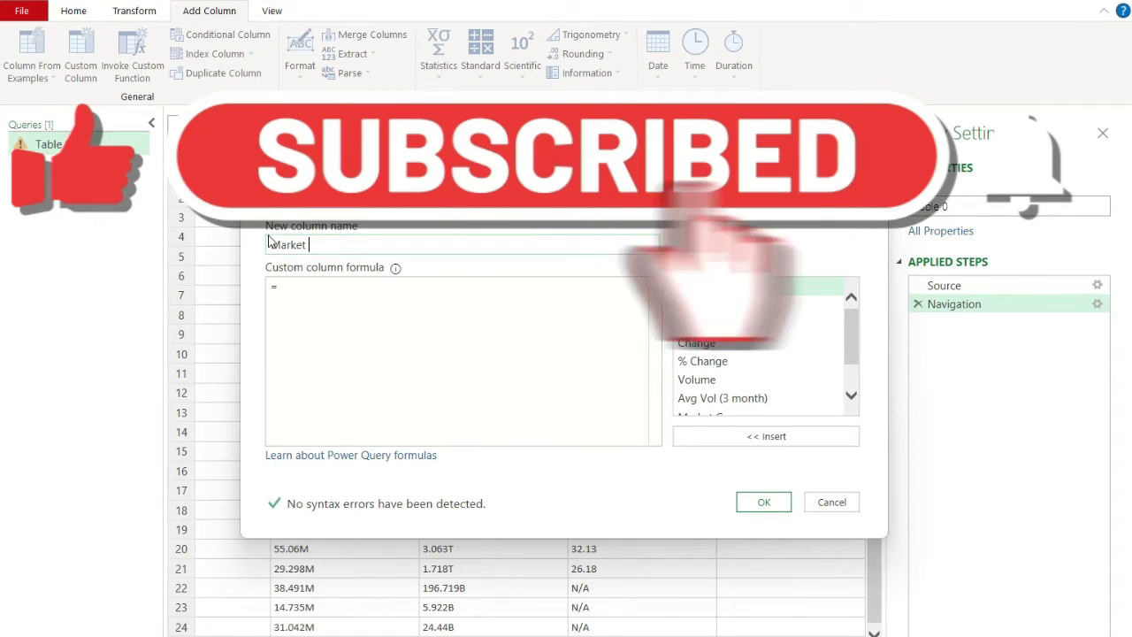
{"action": "type", "text": " Cap (Mill"}
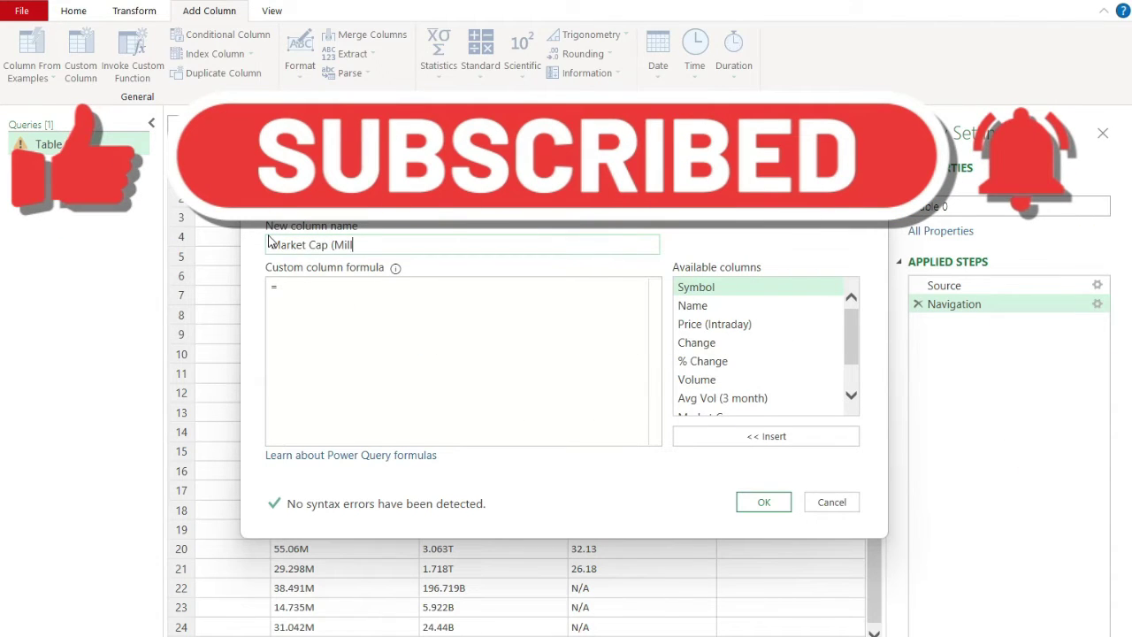
{"action": "type", "text": "ions)"}
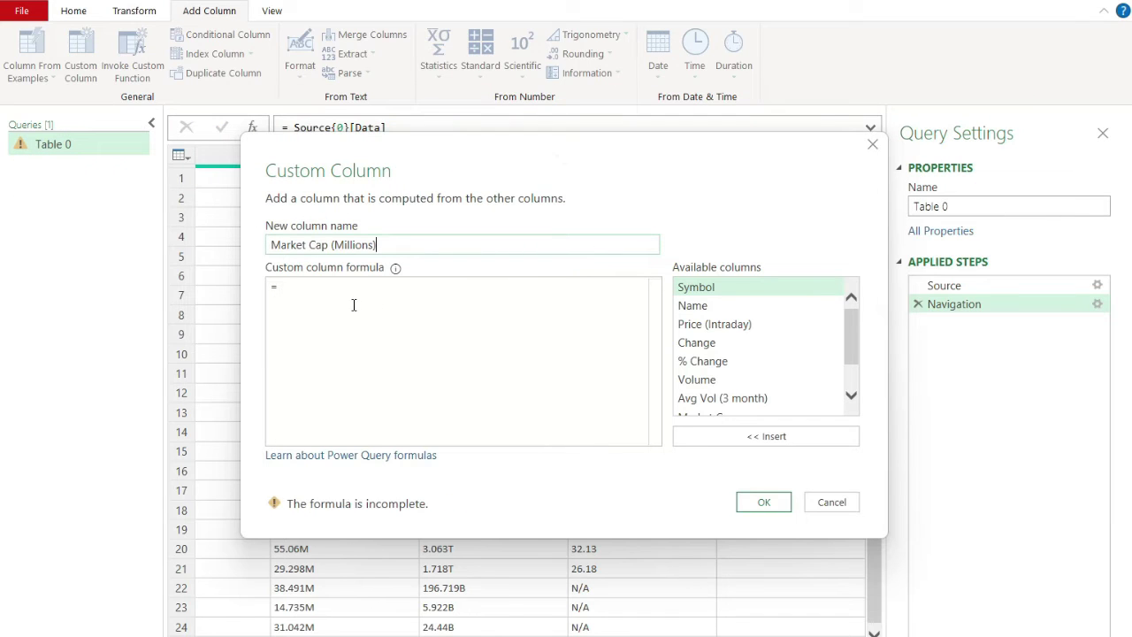
{"action": "left_click", "coordinate": [348, 300]}
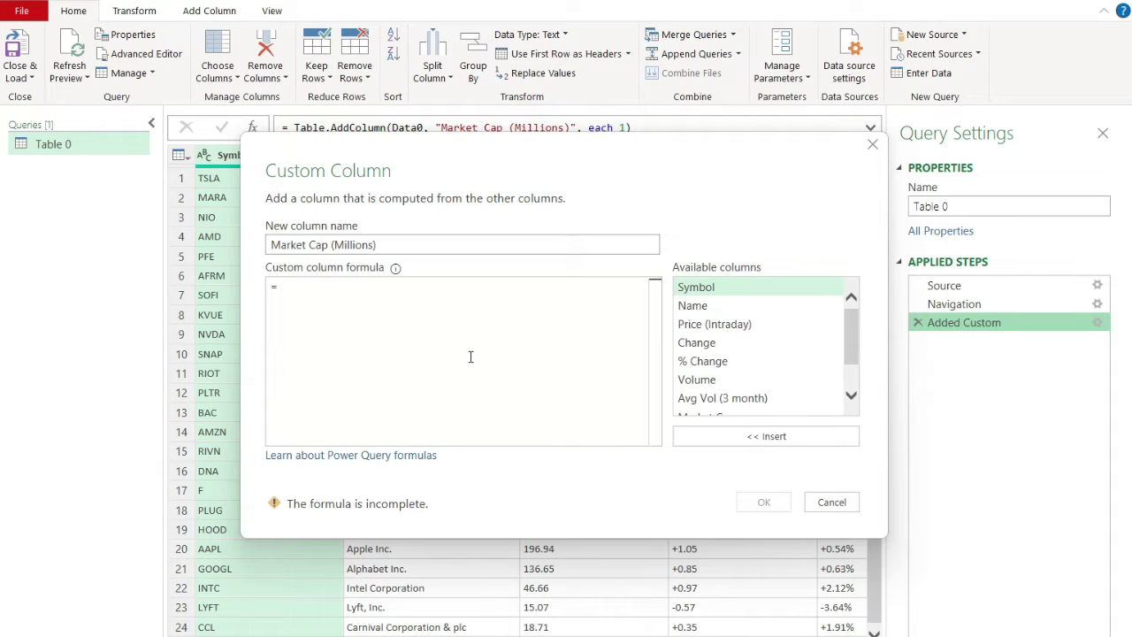
- Begin the formula with: if [Market Cap]="N/A" then 0 else
{"action": "left_click", "coordinate": [397, 294]}
{"action": "type", "text": "if"}
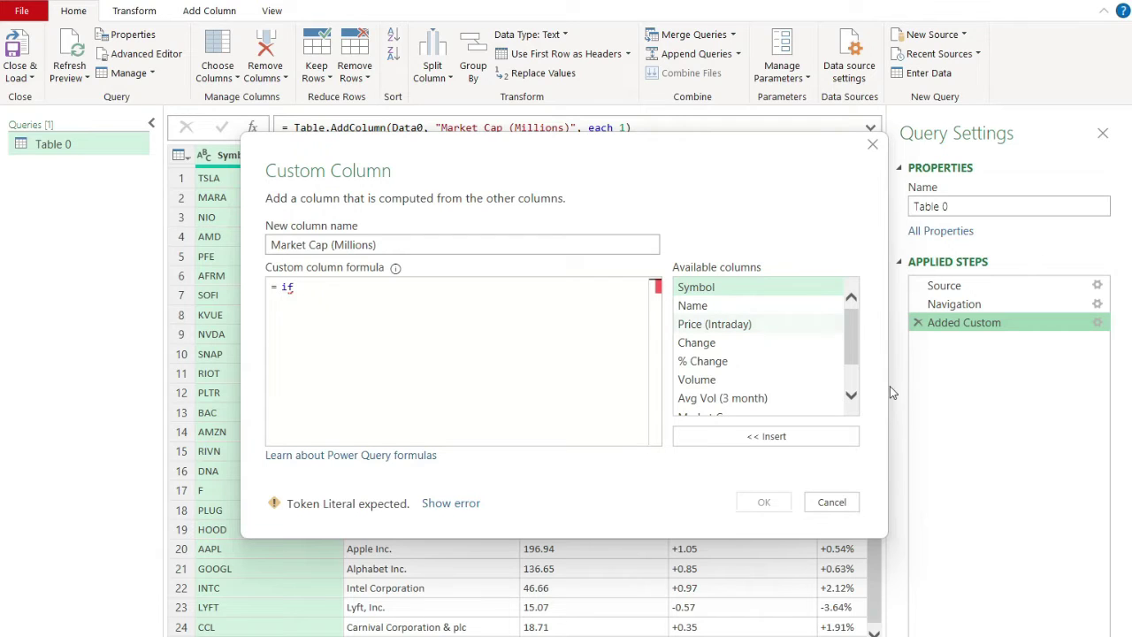
{"action": "left_click_drag", "start_coordinate": [848, 349], "coordinate": [851, 369]}
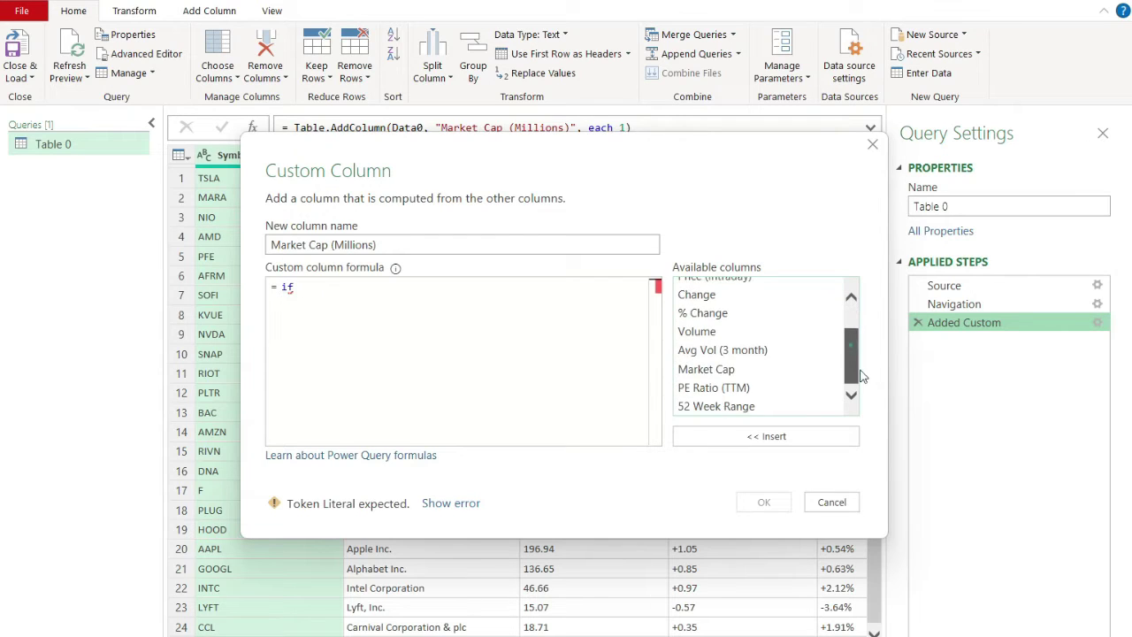
{"action": "double_click", "coordinate": [773, 370]}
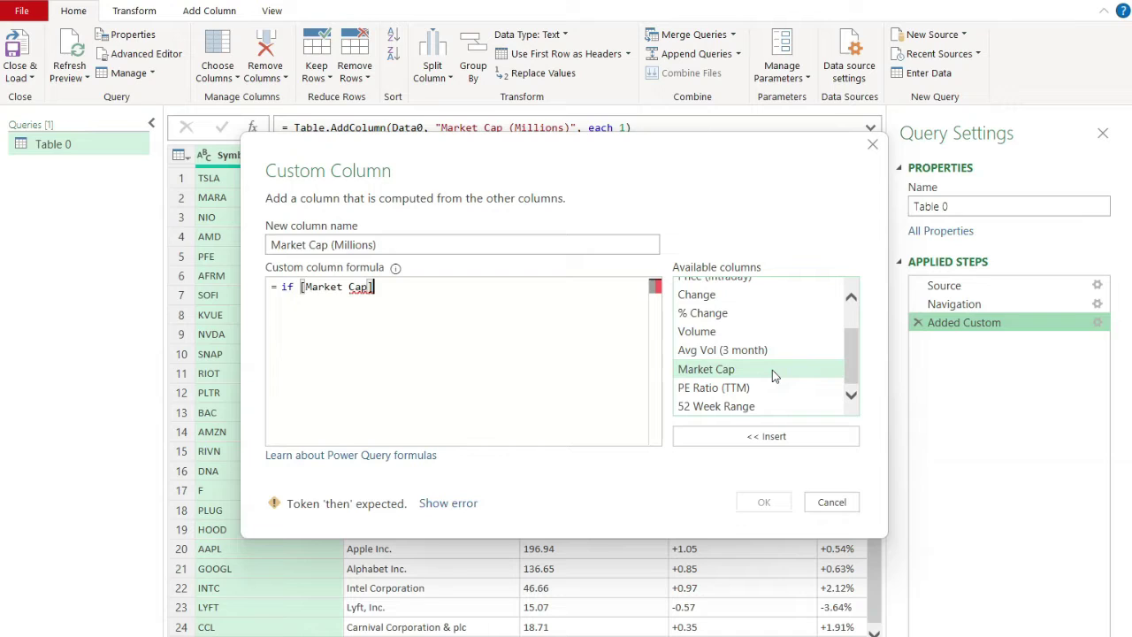
{"action": "type", "text": "=\""}
{"action": "type", "text": "N/A\""}
{"action": "type", "text": " then 0 e"}
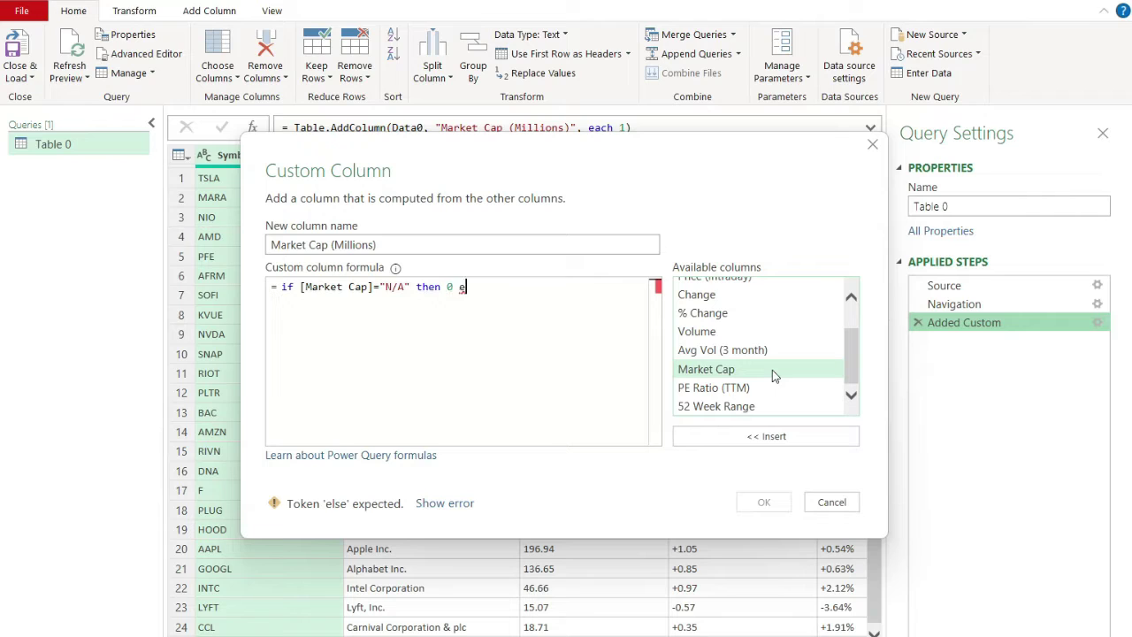
{"action": "type", "text": "lse"}
{"action": "key", "text": "Escape"}
{"action": "key", "text": "Return"}
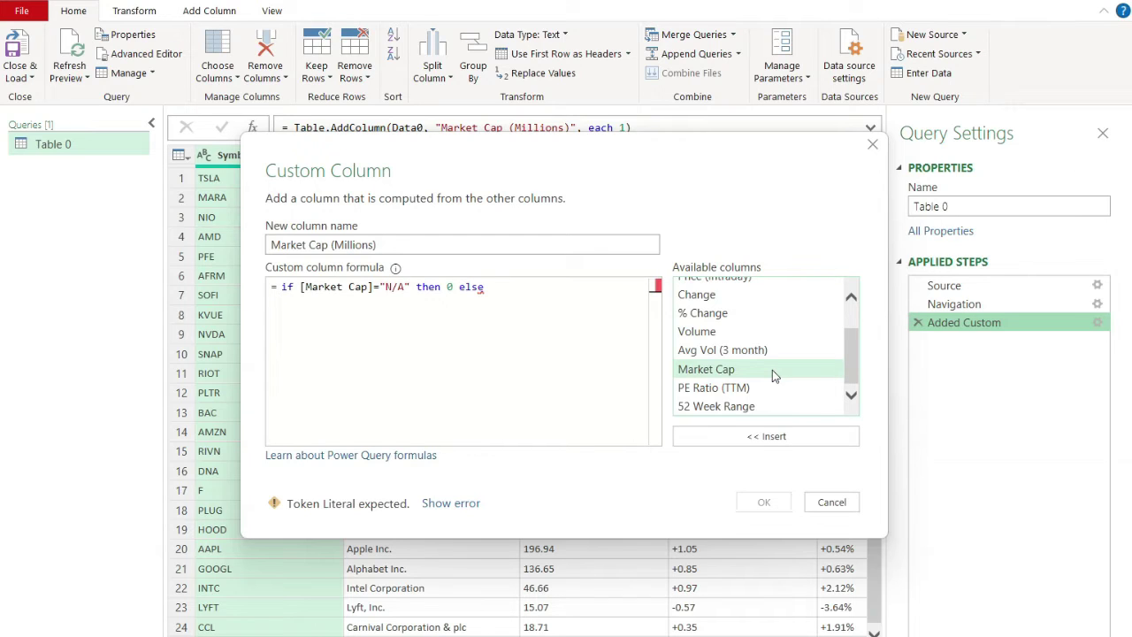
{"action": "key", "text": "Return"}
- Add the branch if Text.End([Market Cap],1)="B" then 1000, then begin another else if
{"action": "type", "text": "if "}
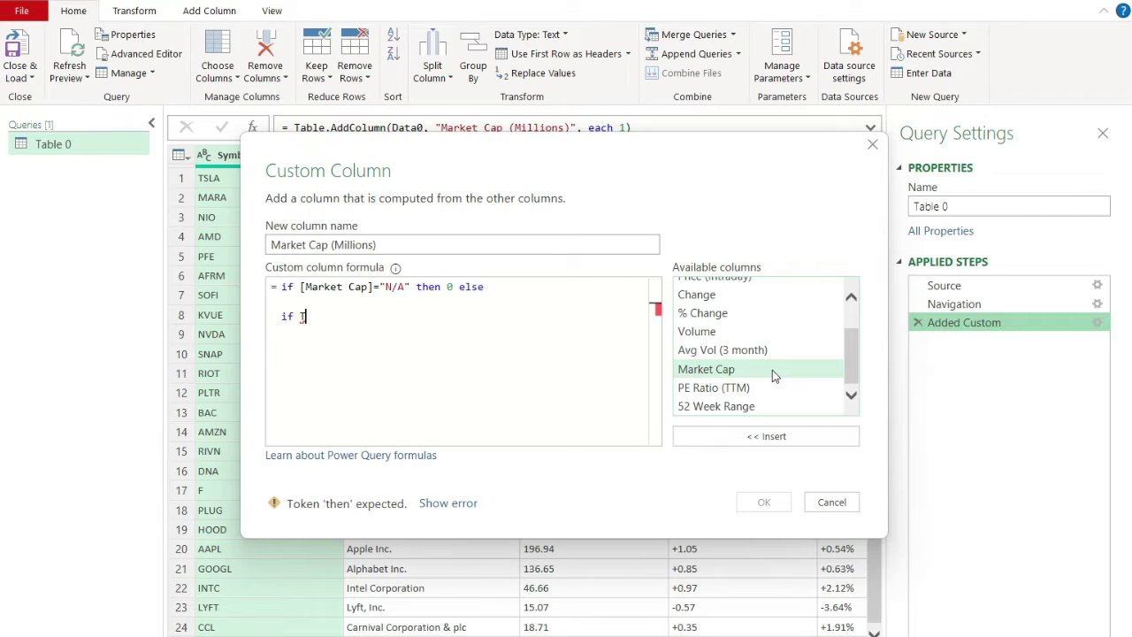
{"action": "type", "text": "Text.En"}
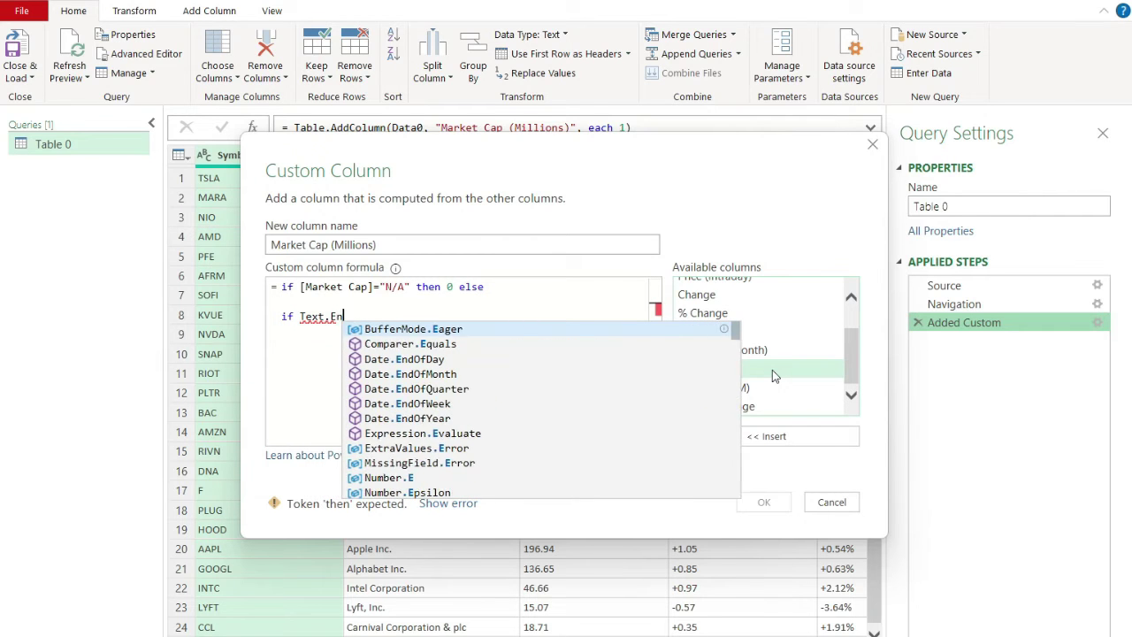
{"action": "type", "text": "d"}
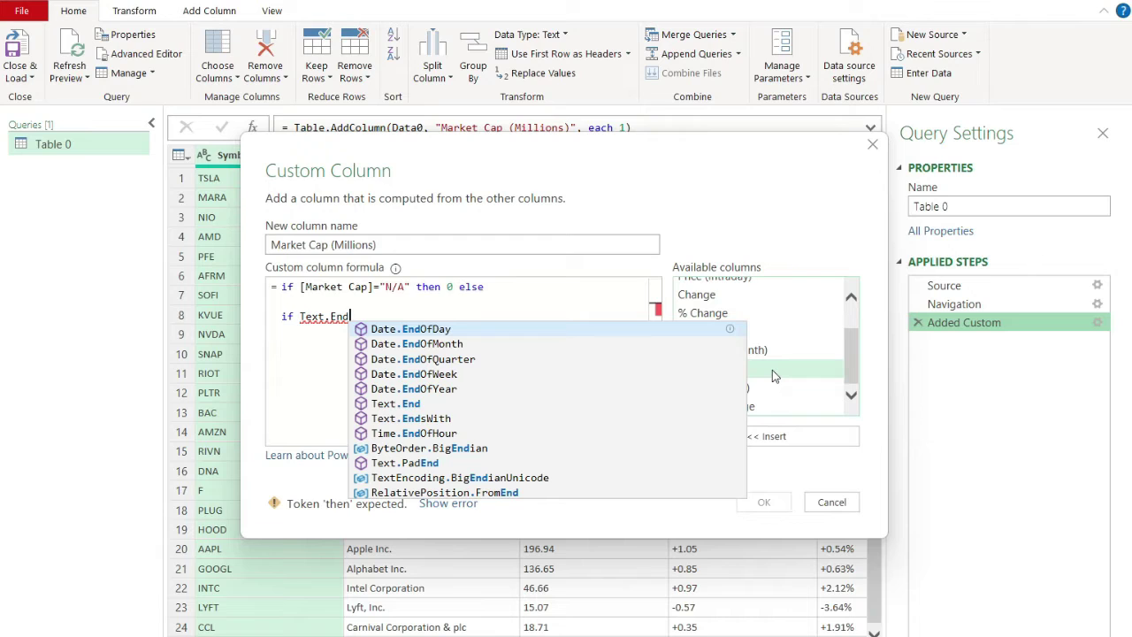
{"action": "type", "text": "("}
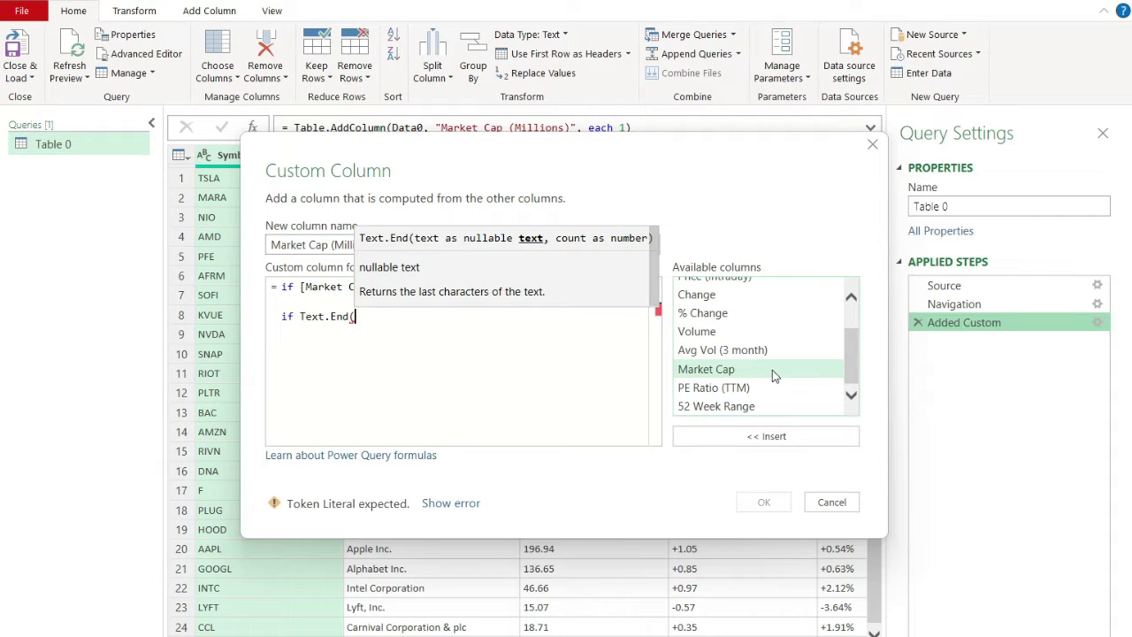
{"action": "double_click", "coordinate": [772, 370]}
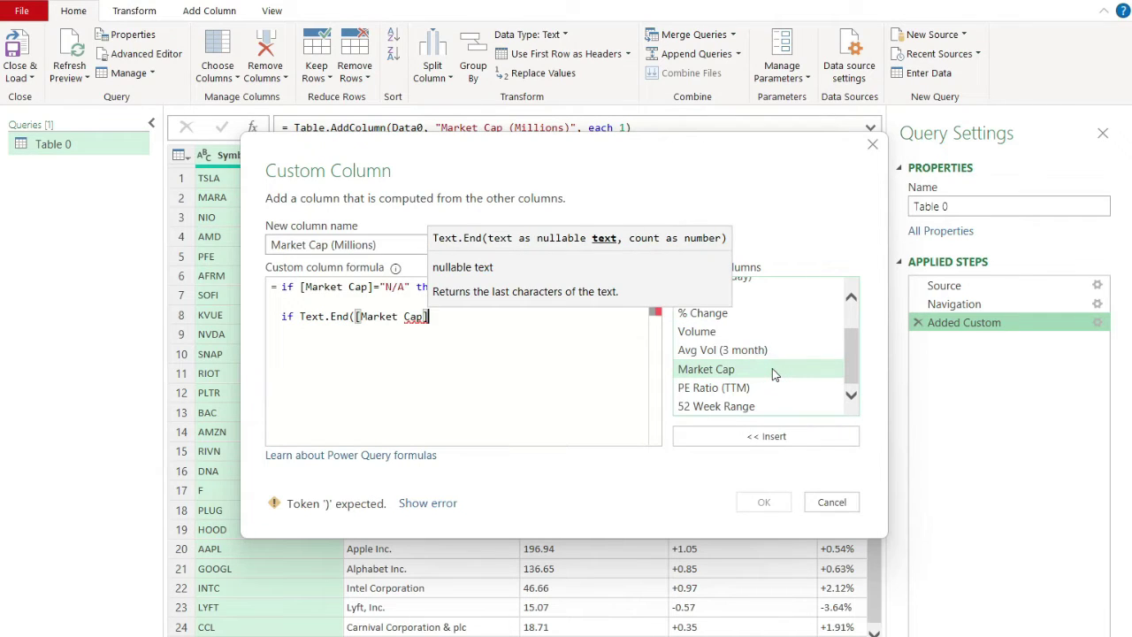
{"action": "type", "text": ",1"}
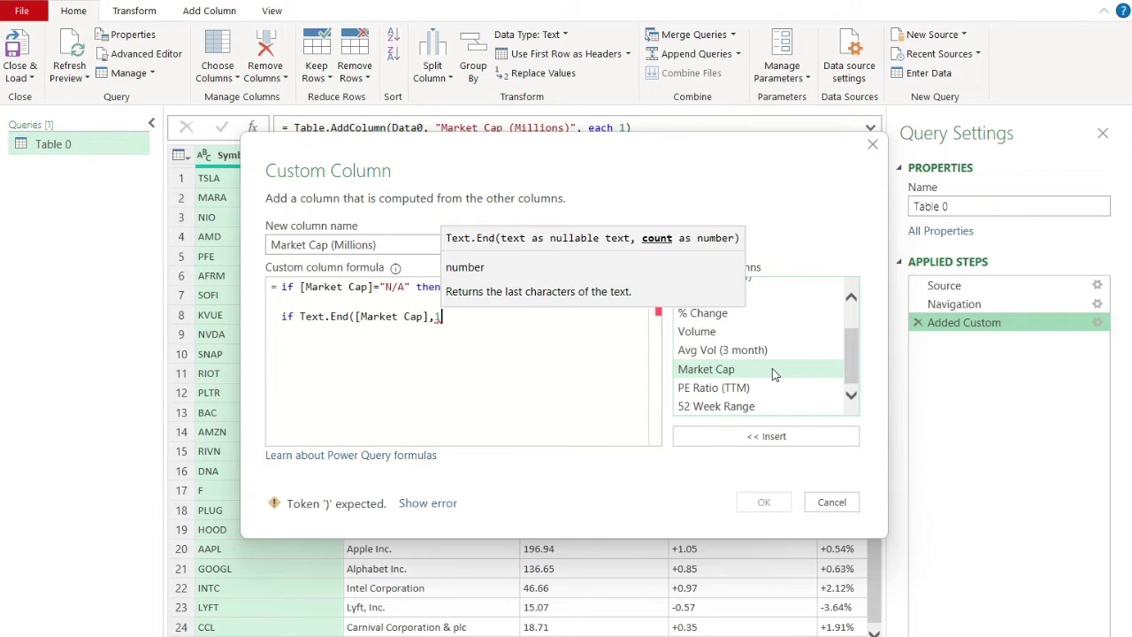
{"action": "type", "text": ")"}
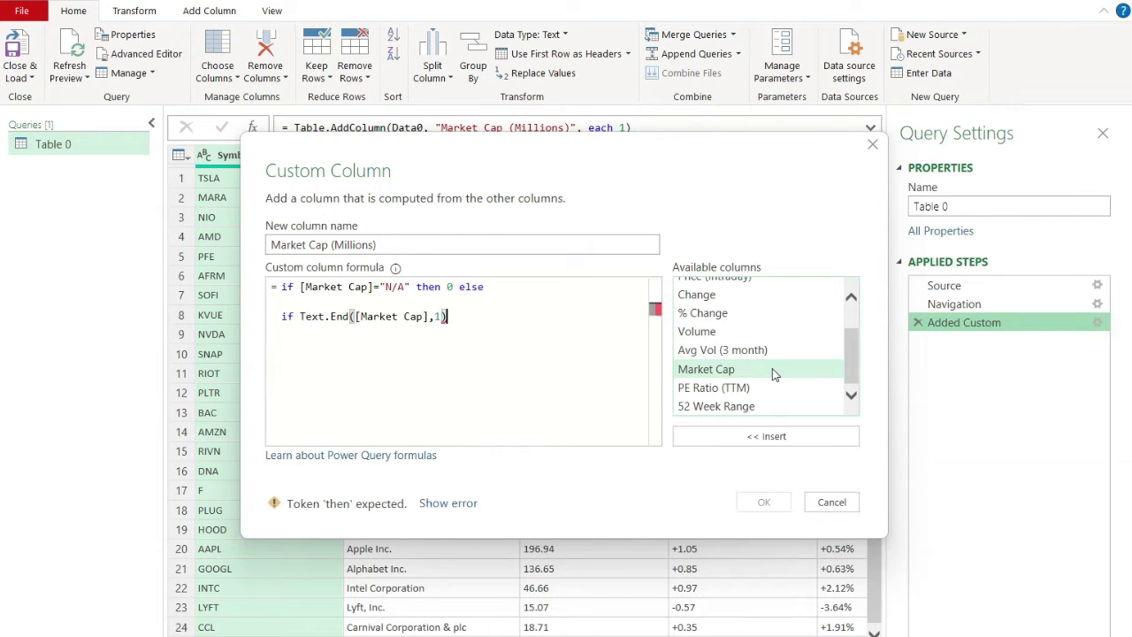
{"action": "type", "text": "=\"B\""}
{"action": "type", "text": " t"}
{"action": "type", "text": "hen100"}
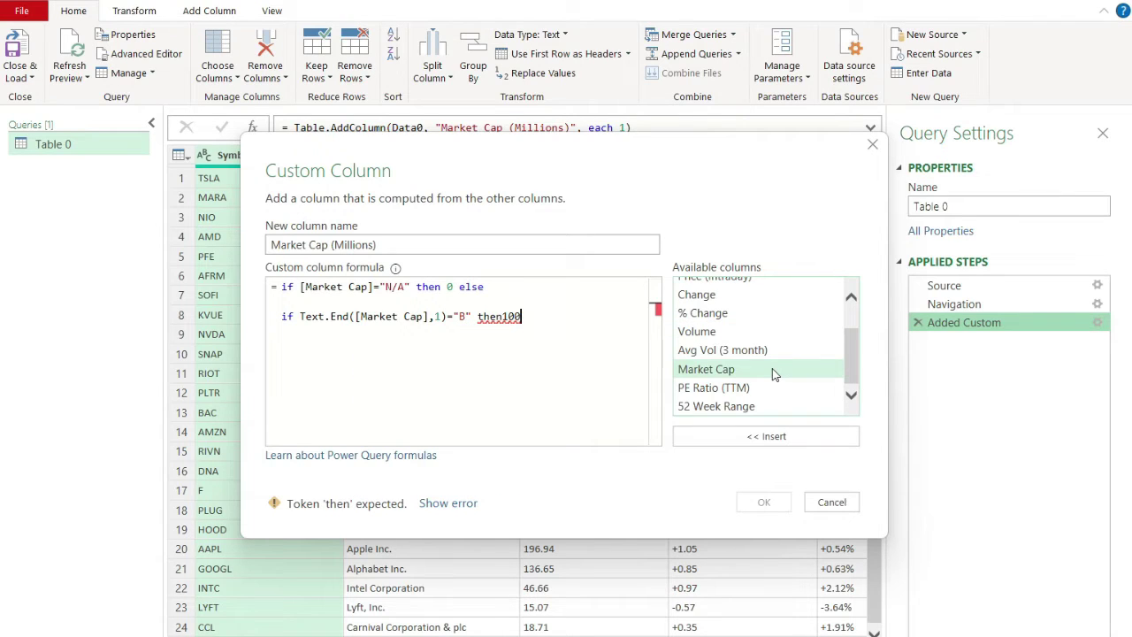
{"action": "type", "text": "0"}
{"action": "key", "text": "BackSpace"}
{"action": "key", "text": "BackSpace"}
{"action": "key", "text": "BackSpace"}
{"action": "key", "text": "BackSpace"}
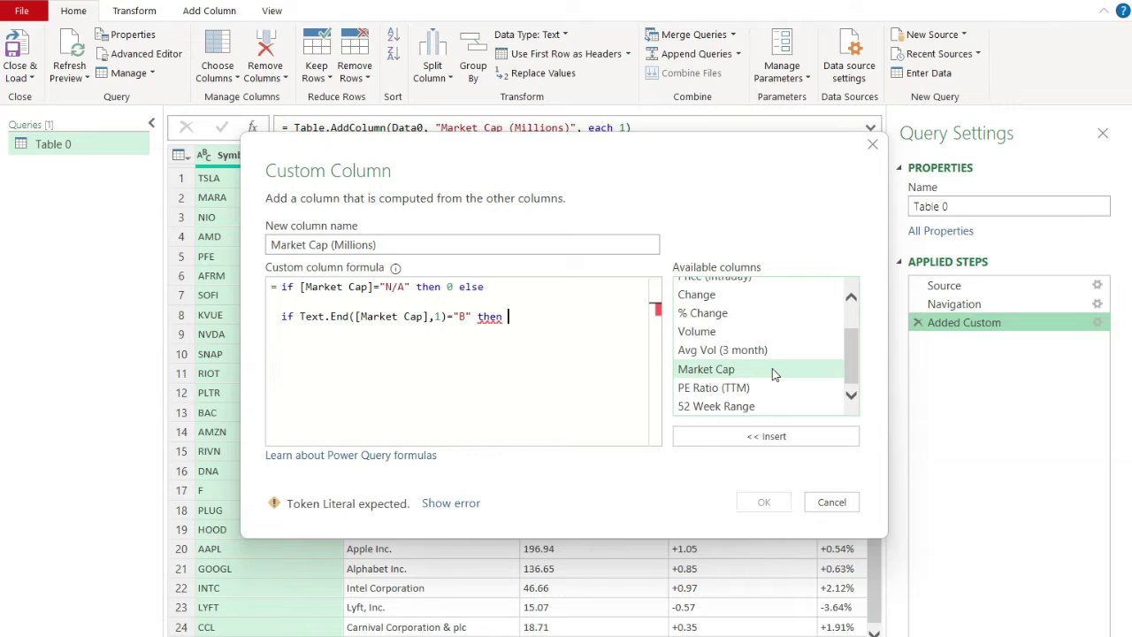
{"action": "type", "text": "1000"}
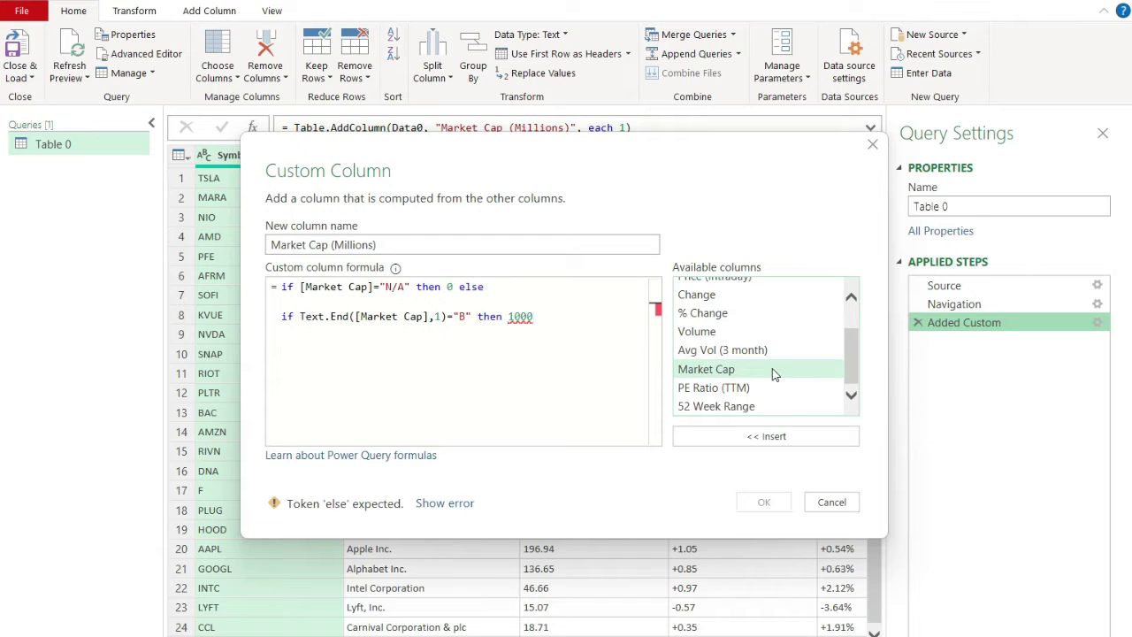
{"action": "type", "text": "else"}
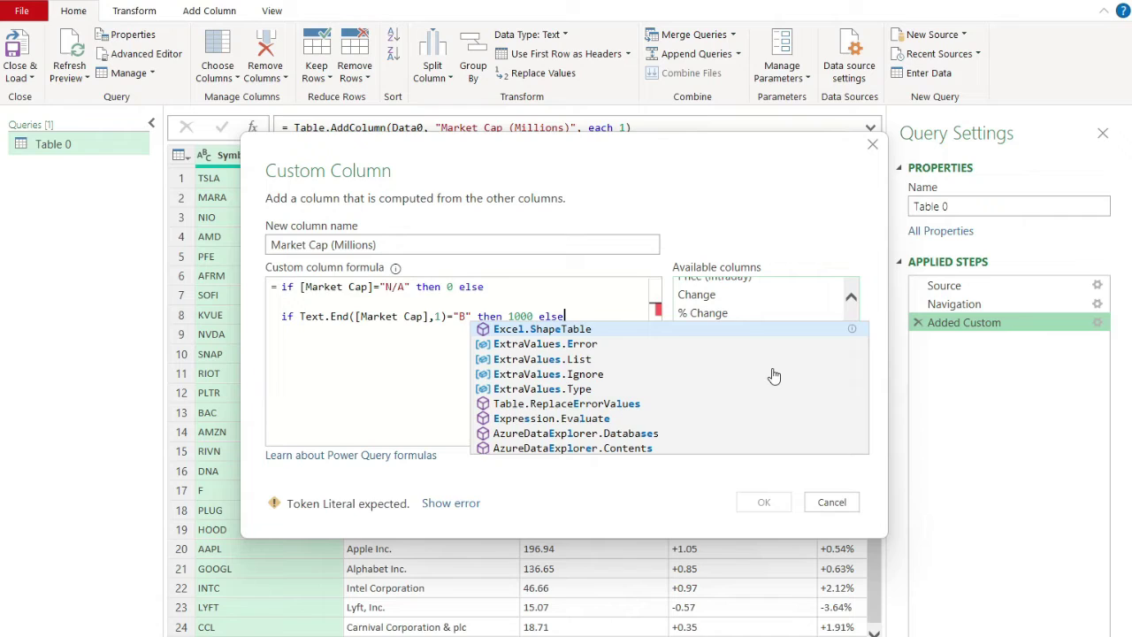
{"action": "key", "text": "Return"}
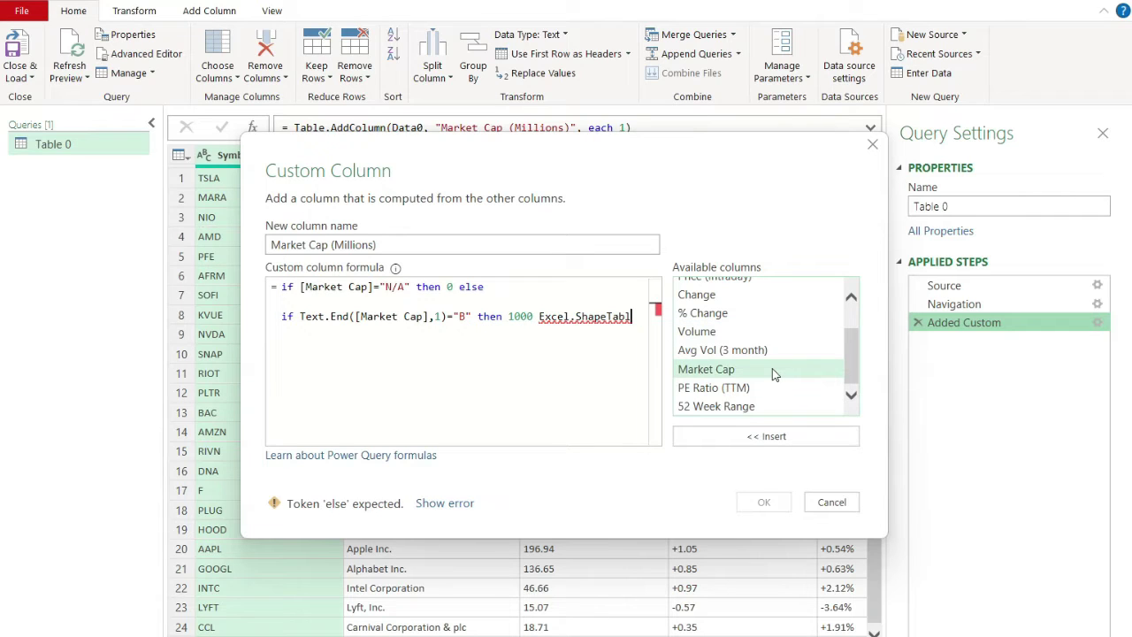
{"action": "key", "text": "BackSpace"}
{"action": "key", "text": "BackSpace"}
{"action": "key", "text": "BackSpace"}
{"action": "key", "text": "BackSpace"}
{"action": "key", "text": "BackSpace"}
{"action": "key", "text": "BackSpace"}
{"action": "type", "text": "else "}
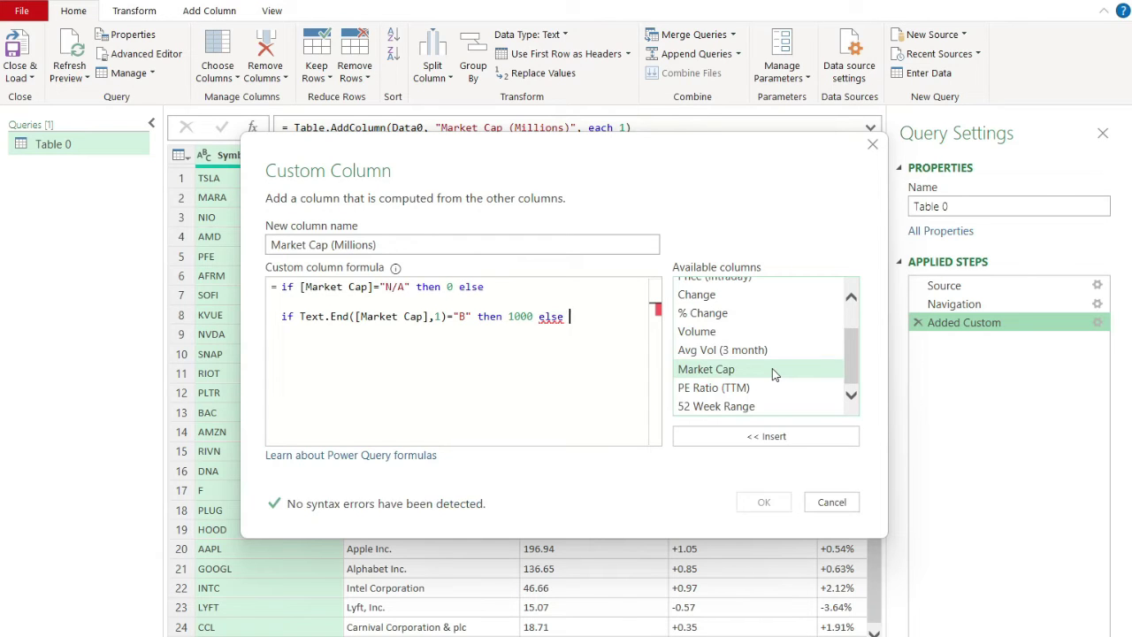
{"action": "type", "text": "if"}
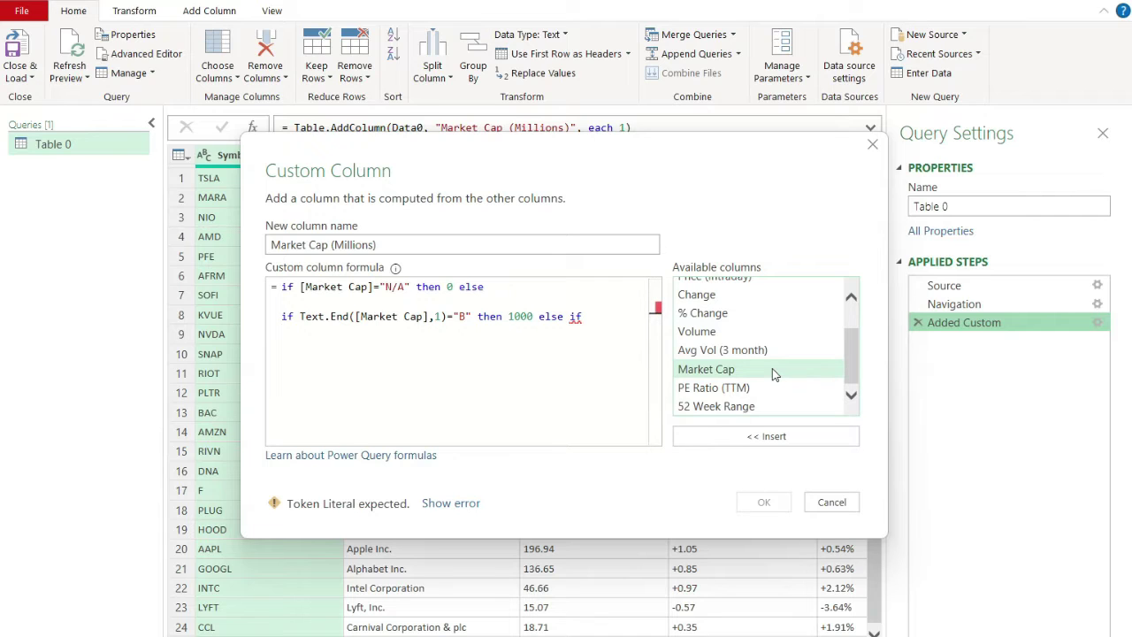
- Add the check Text.End([Market Cap],1)="T" then 1000000 else 1 to close the nested condition
{"action": "key", "text": "Return"}
{"action": "type", "text": "Text.En"}
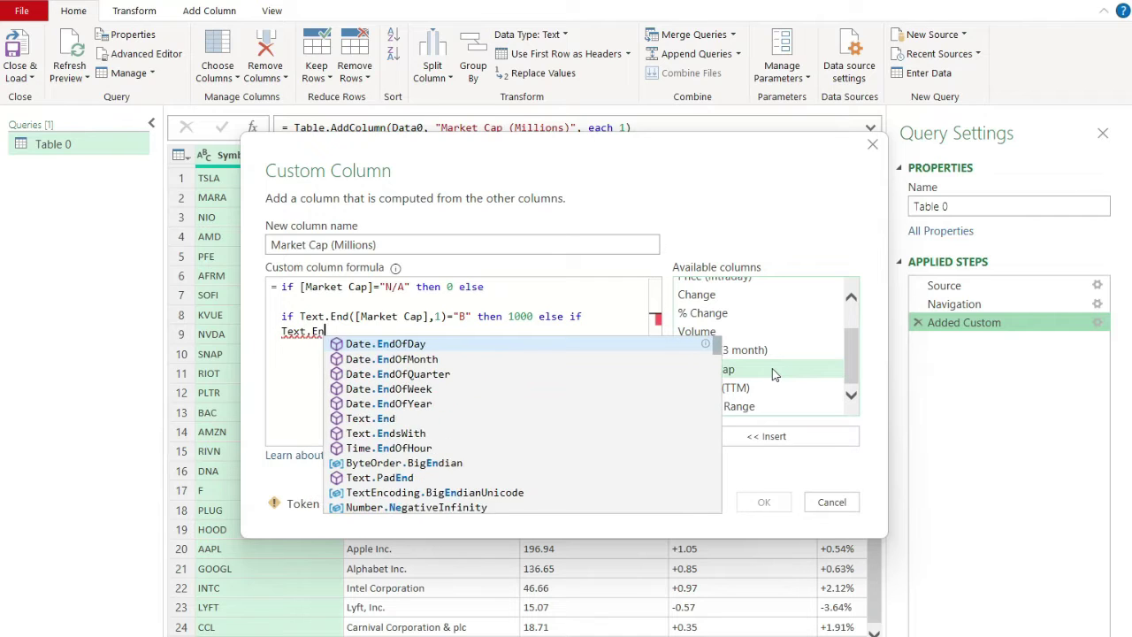
{"action": "type", "text": "d("}
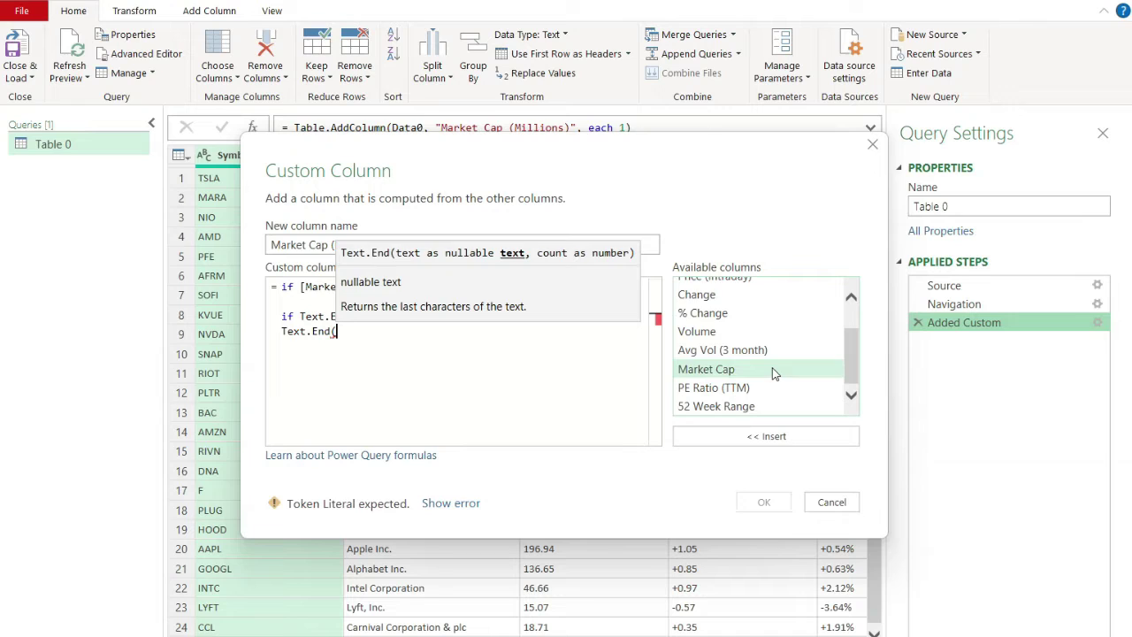
{"action": "double_click", "coordinate": [772, 373]}
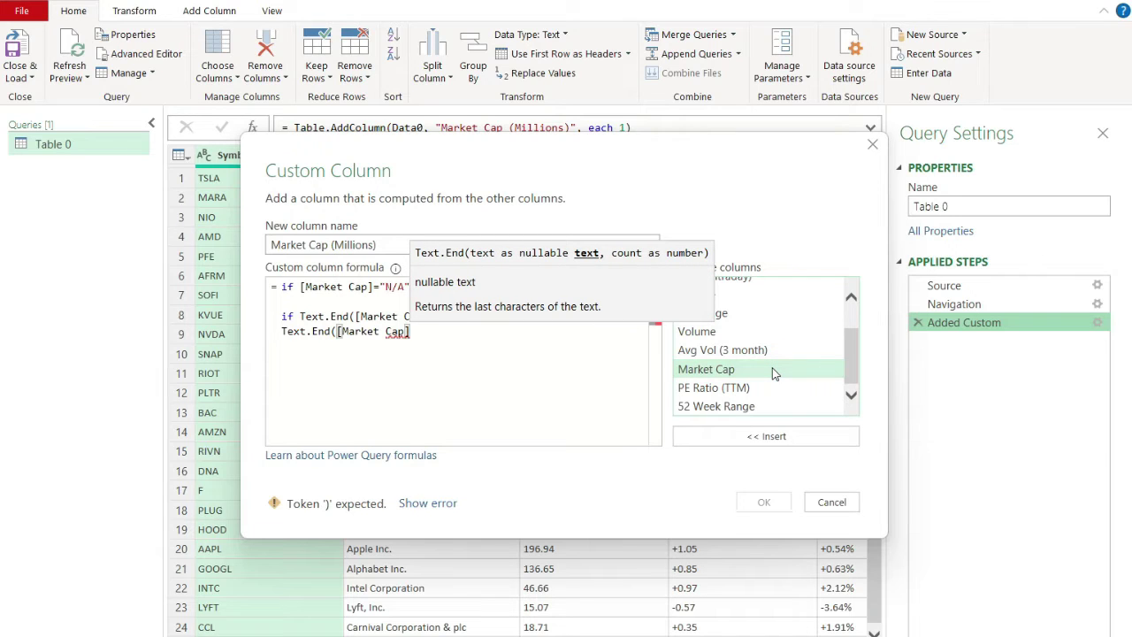
{"action": "type", "text": ",1"}
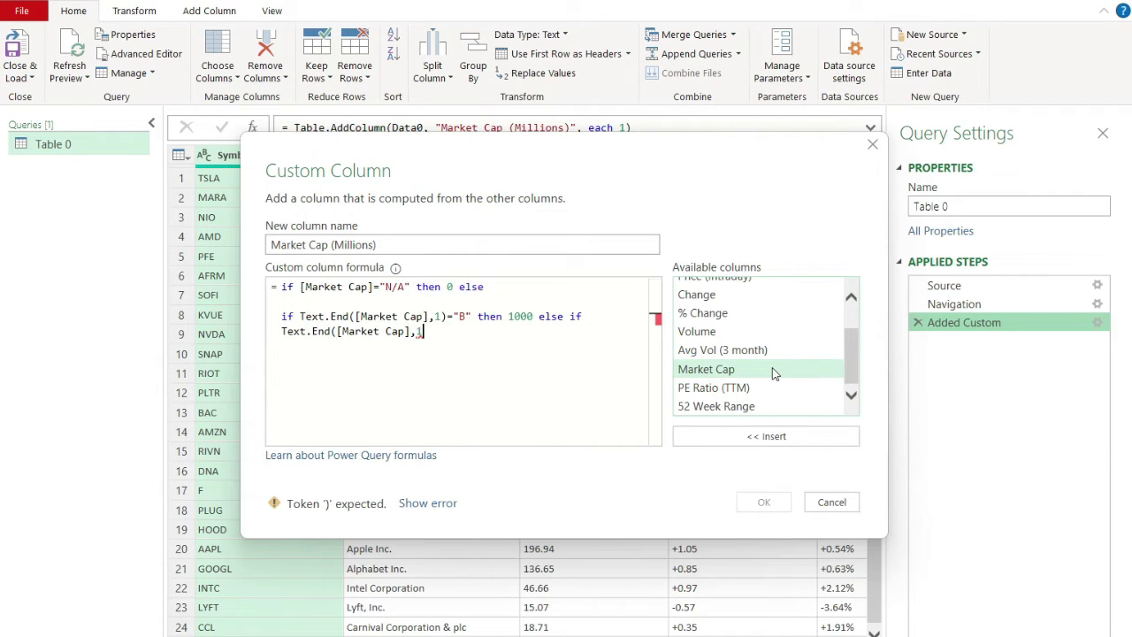
{"action": "type", "text": ")="}
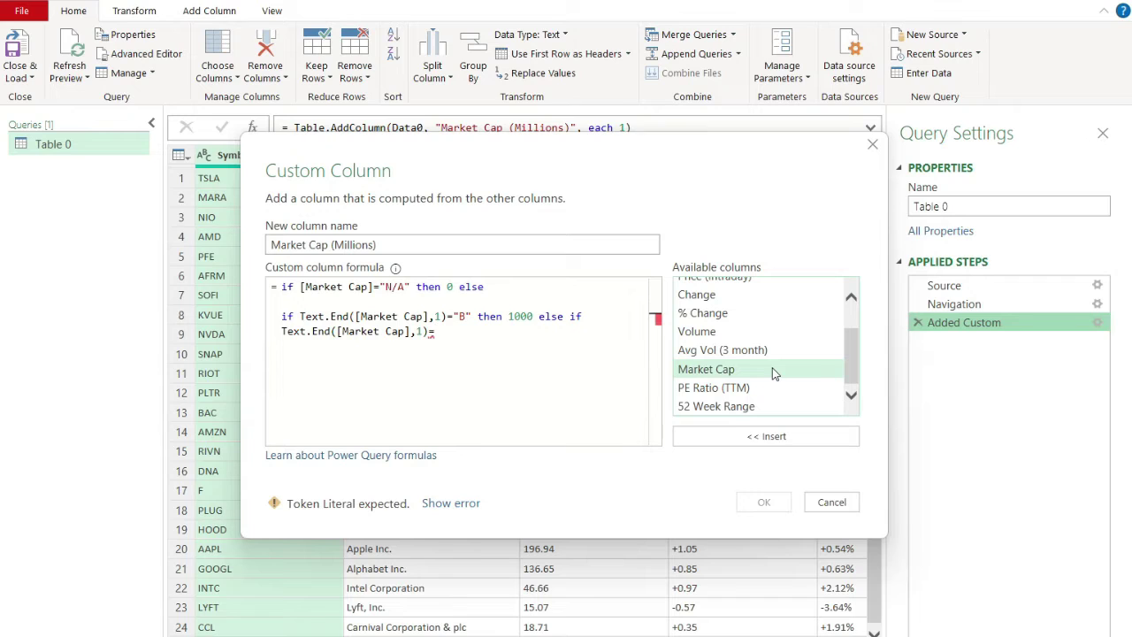
{"action": "type", "text": "\"T\" "}
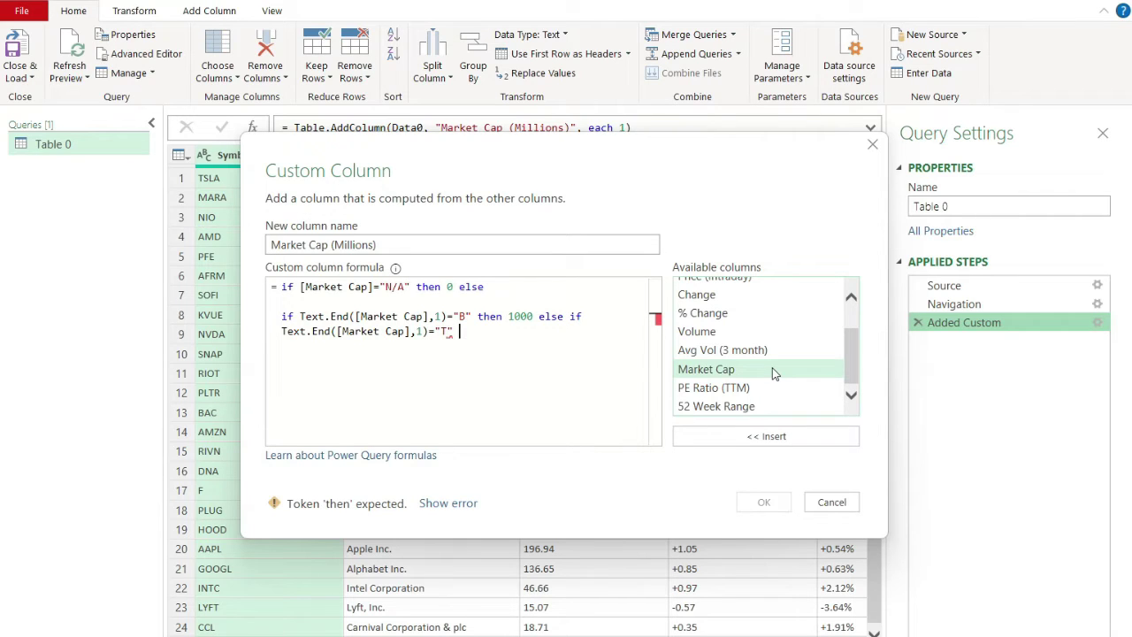
{"action": "type", "text": "then "}
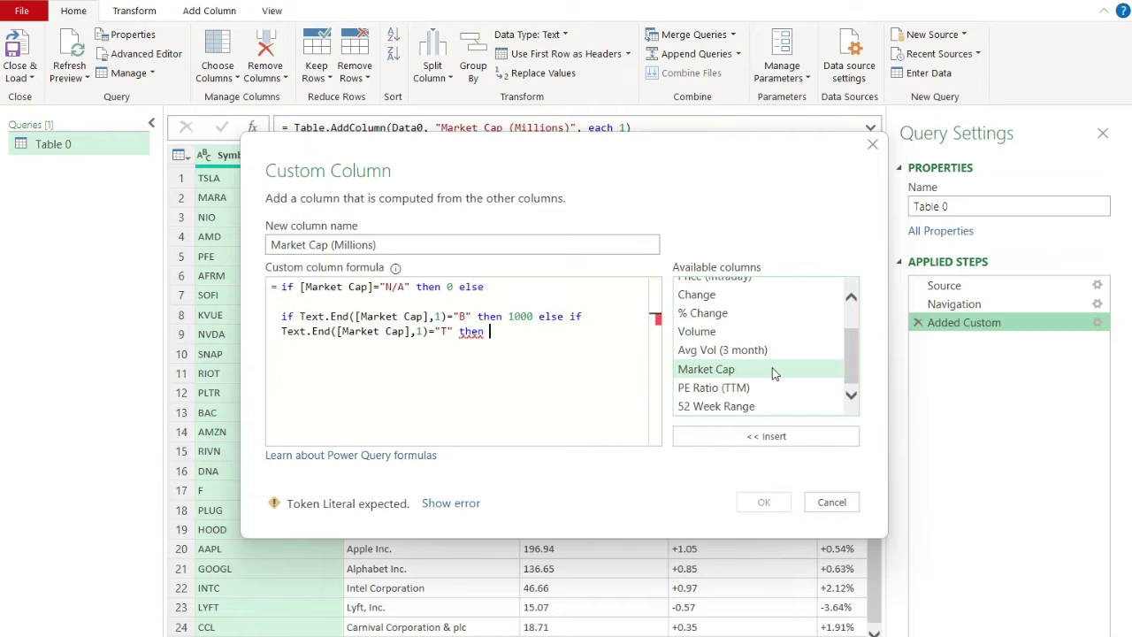
{"action": "type", "text": "1"}
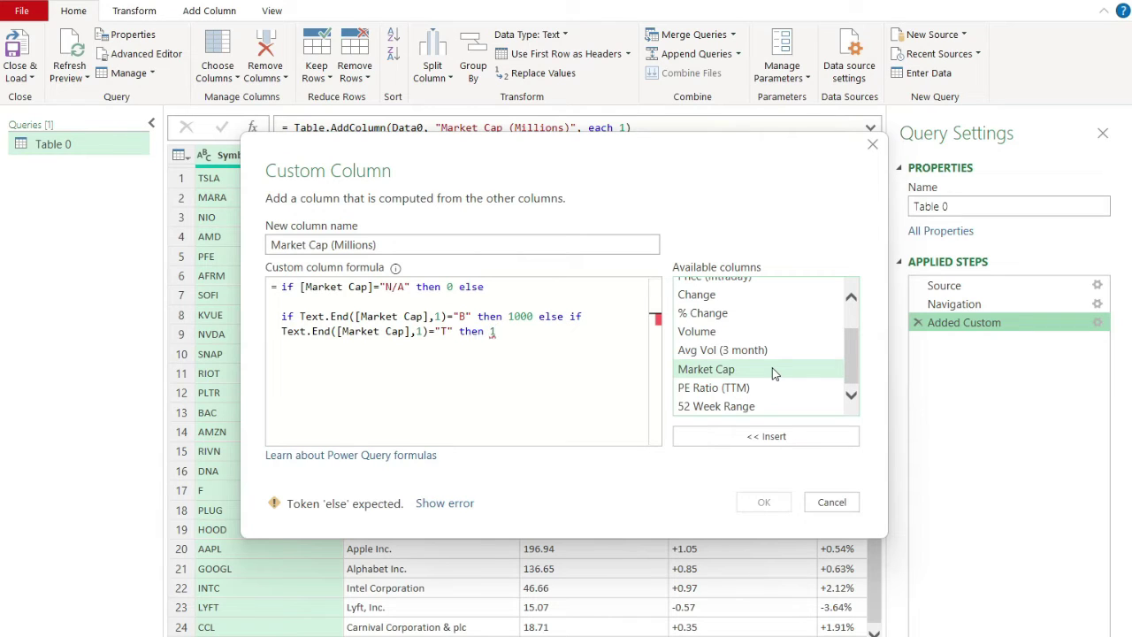
{"action": "type", "text": "000000"}
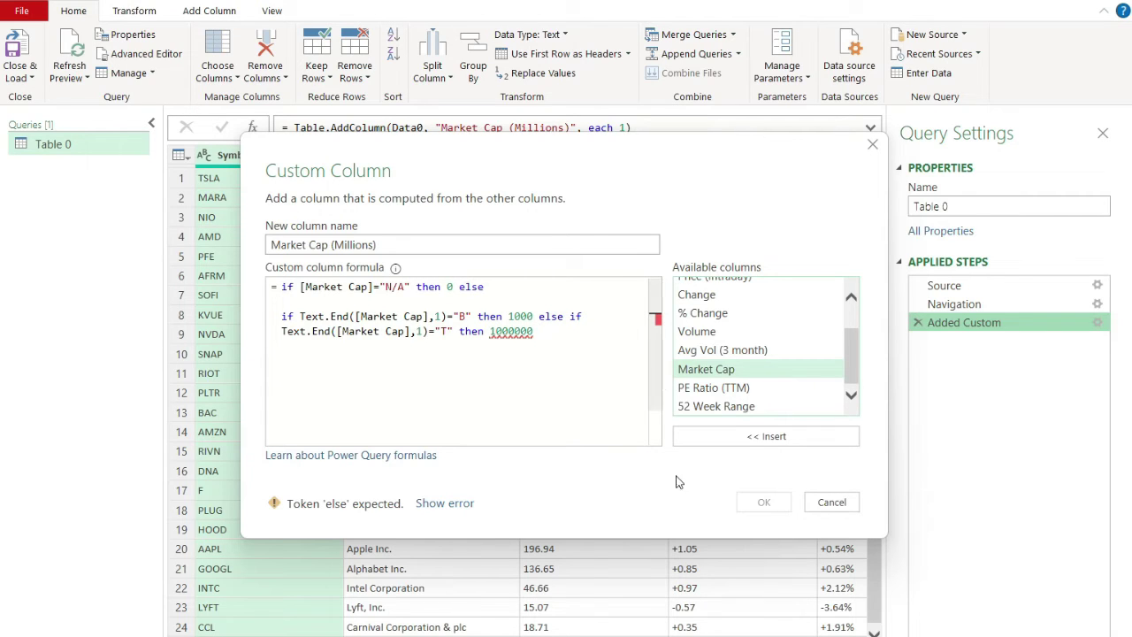
{"action": "mouse_move", "coordinate": [609, 367]}
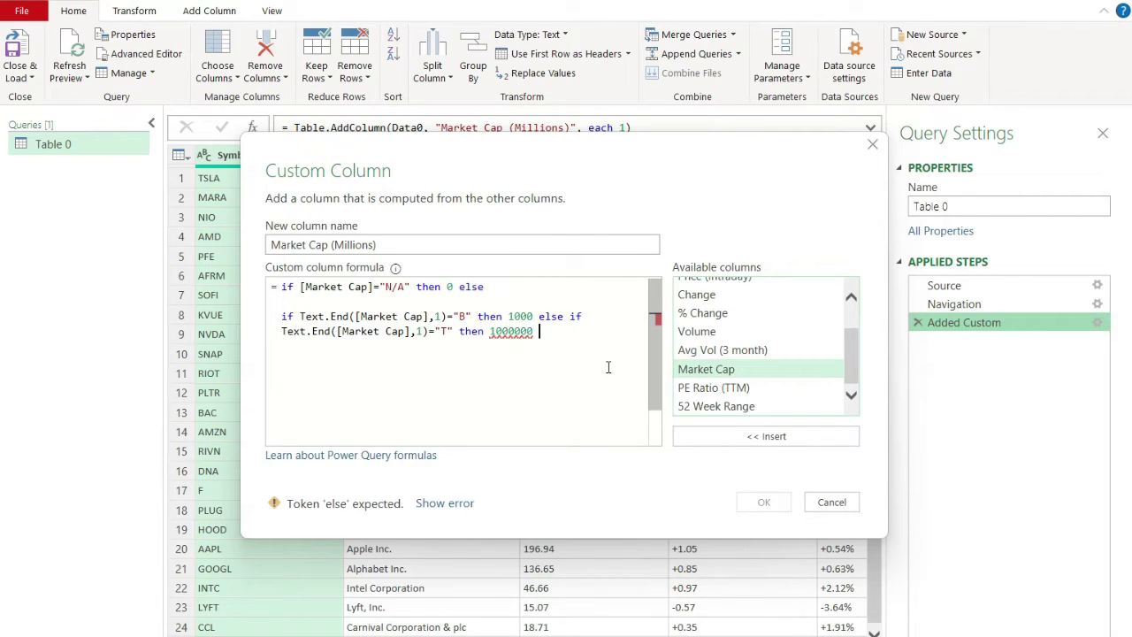
{"action": "type", "text": "else "}
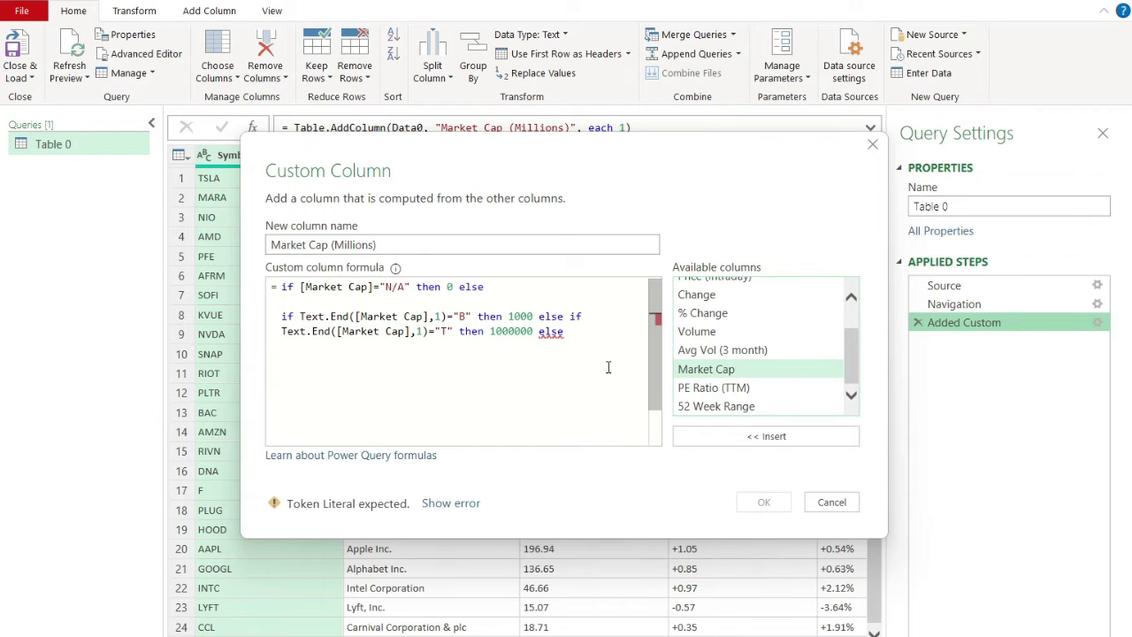
{"action": "type", "text": "1"}
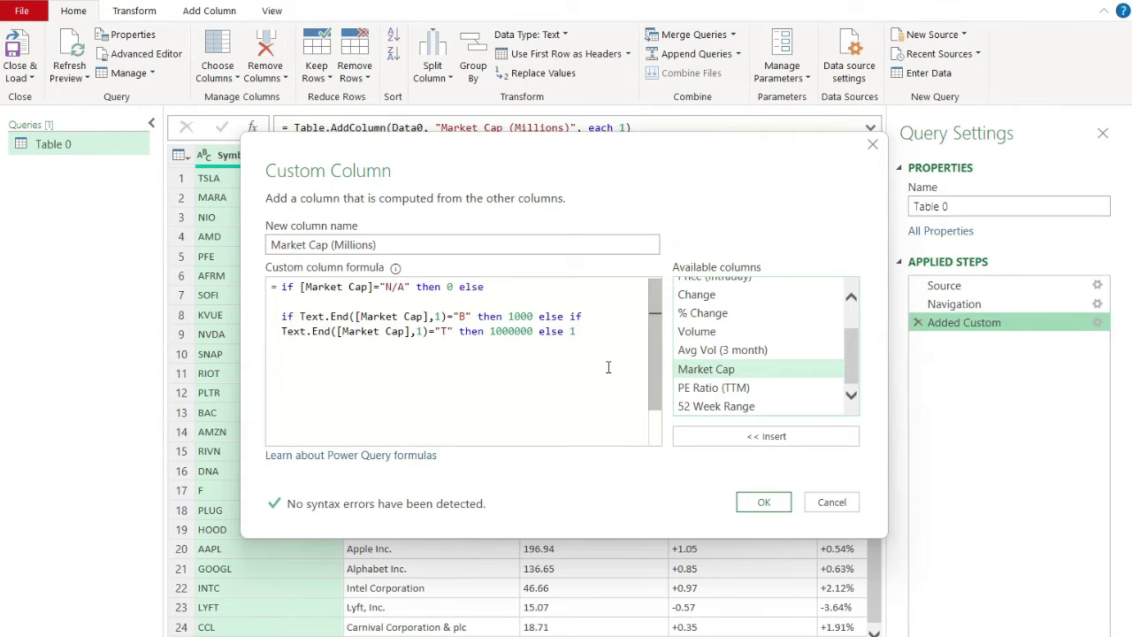
{"action": "type", "text": ")"}
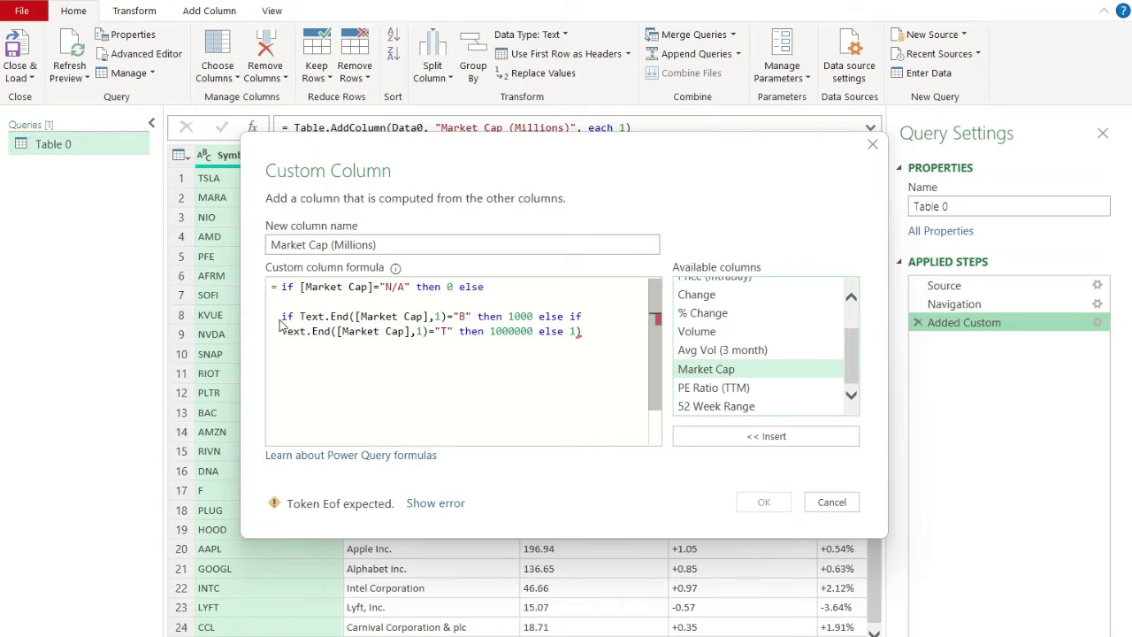
{"action": "left_click", "coordinate": [281, 316]}
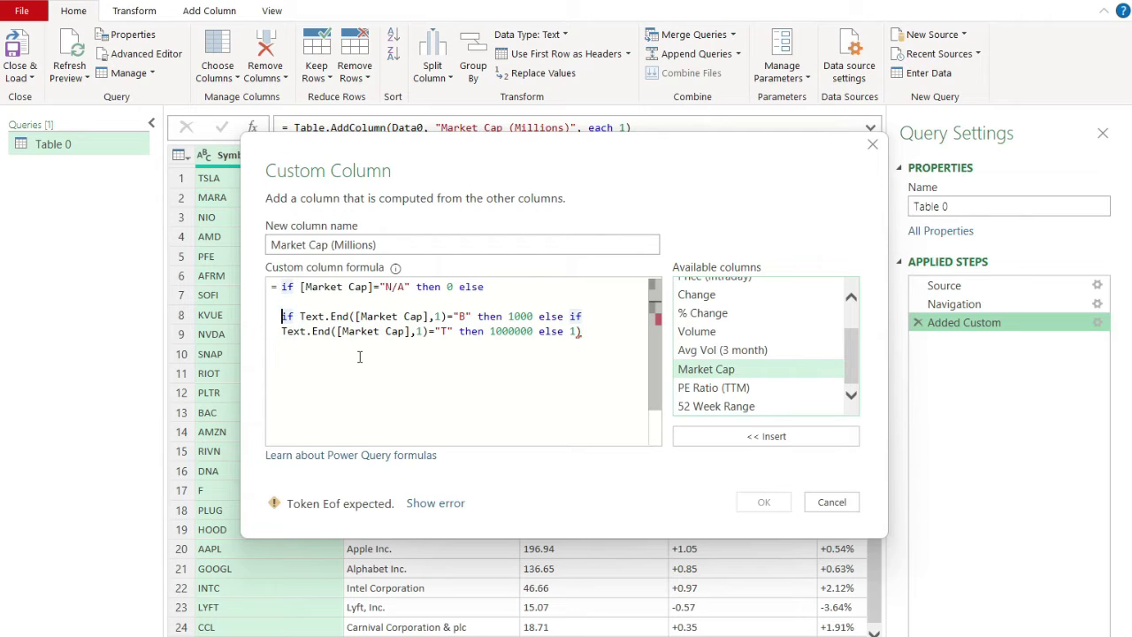
- Bracket the nested condition and multiply it by Text.Start([Market Cap], Text.Length([Market Cap]...)
{"action": "type", "text": "("}
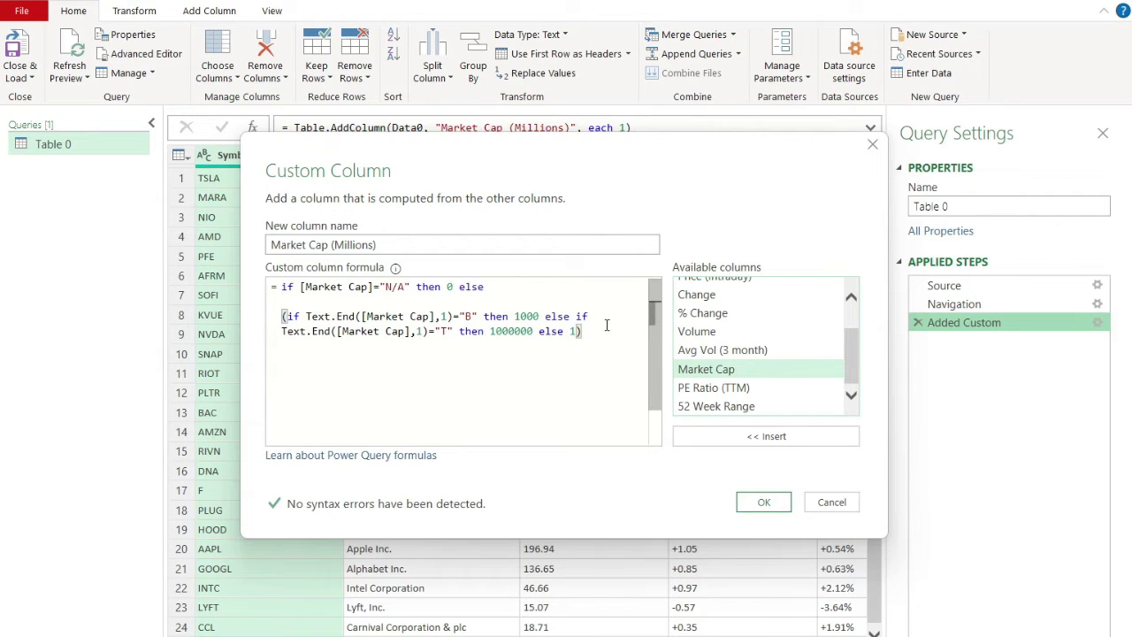
{"action": "left_click", "coordinate": [606, 327]}
{"action": "key", "text": "Return"}
{"action": "key", "text": "Return"}
{"action": "type", "text": "*"}
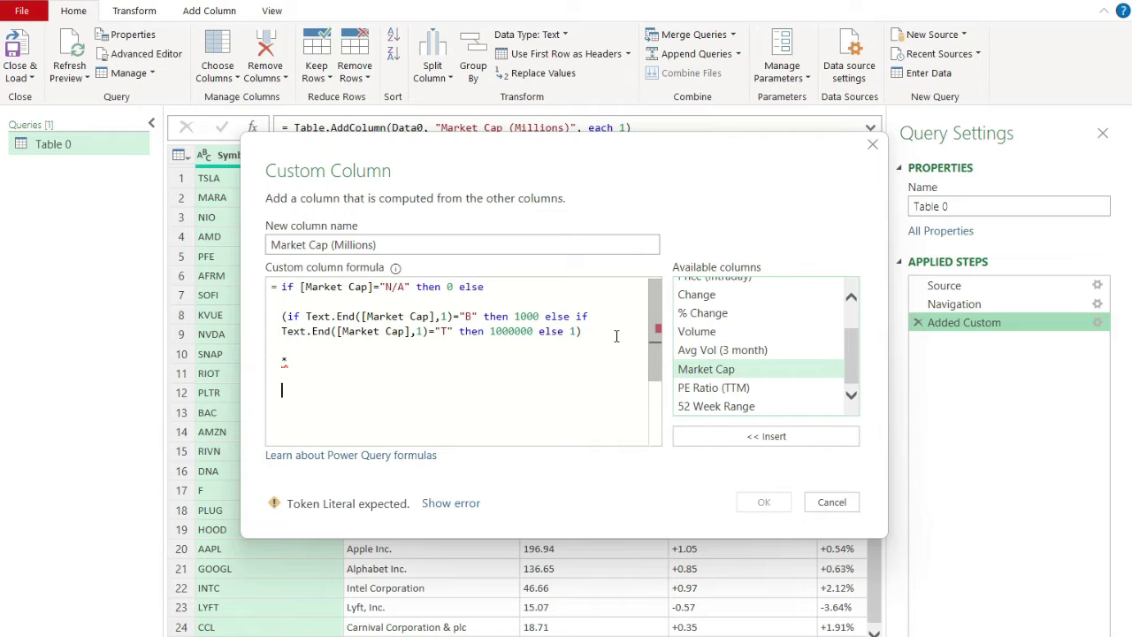
{"action": "type", "text": "Text"}
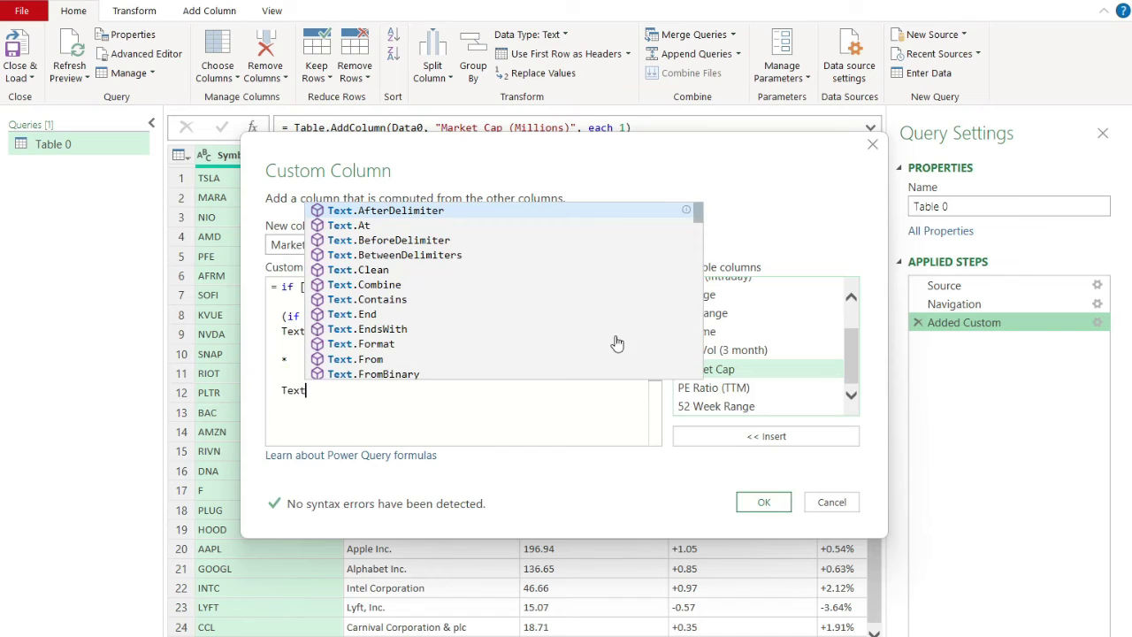
{"action": "type", "text": ".Start"}
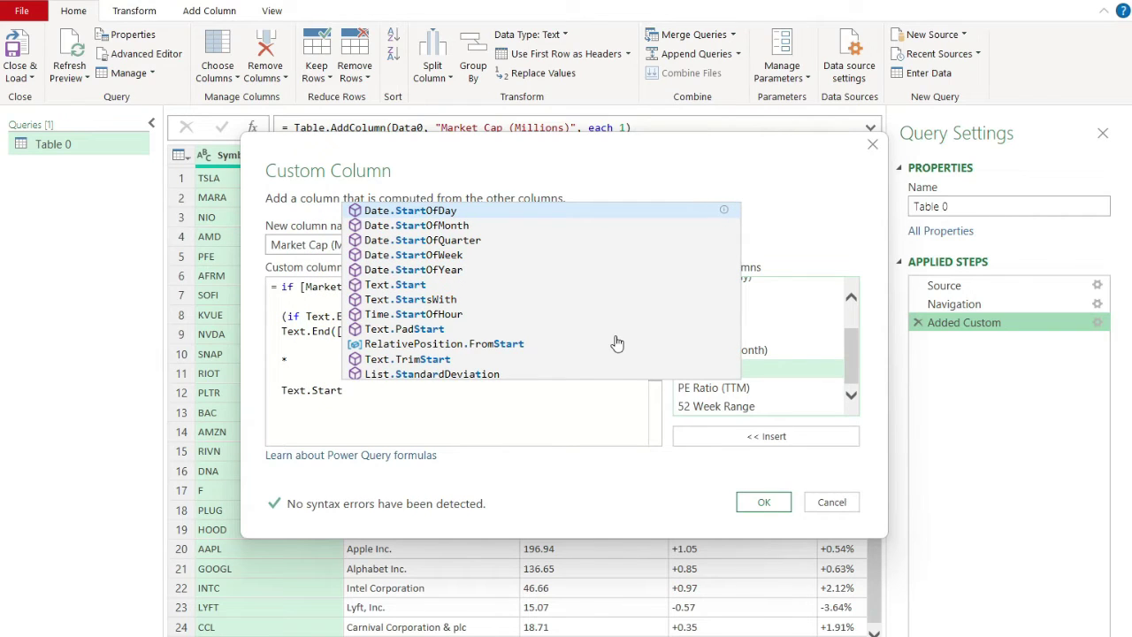
{"action": "type", "text": "("}
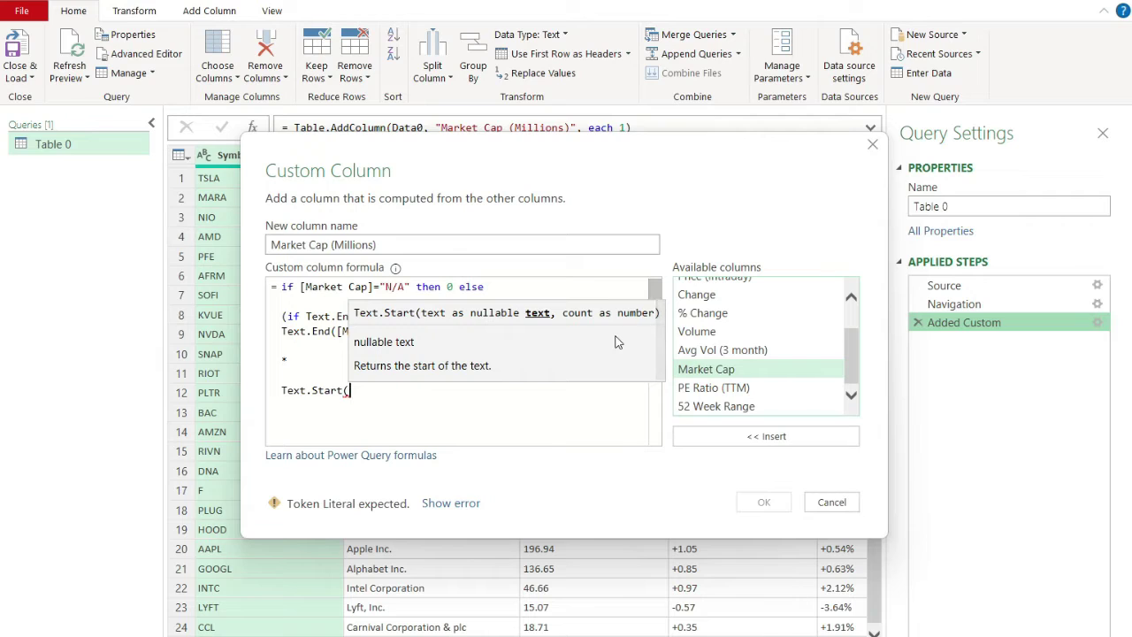
{"action": "double_click", "coordinate": [692, 371]}
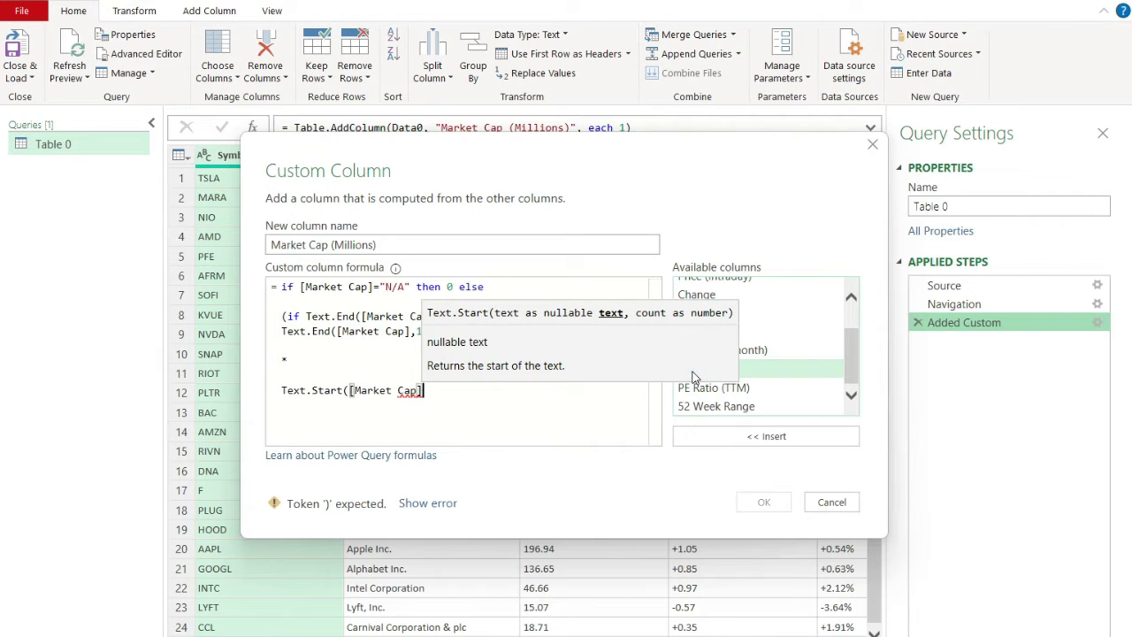
{"action": "type", "text": ","}
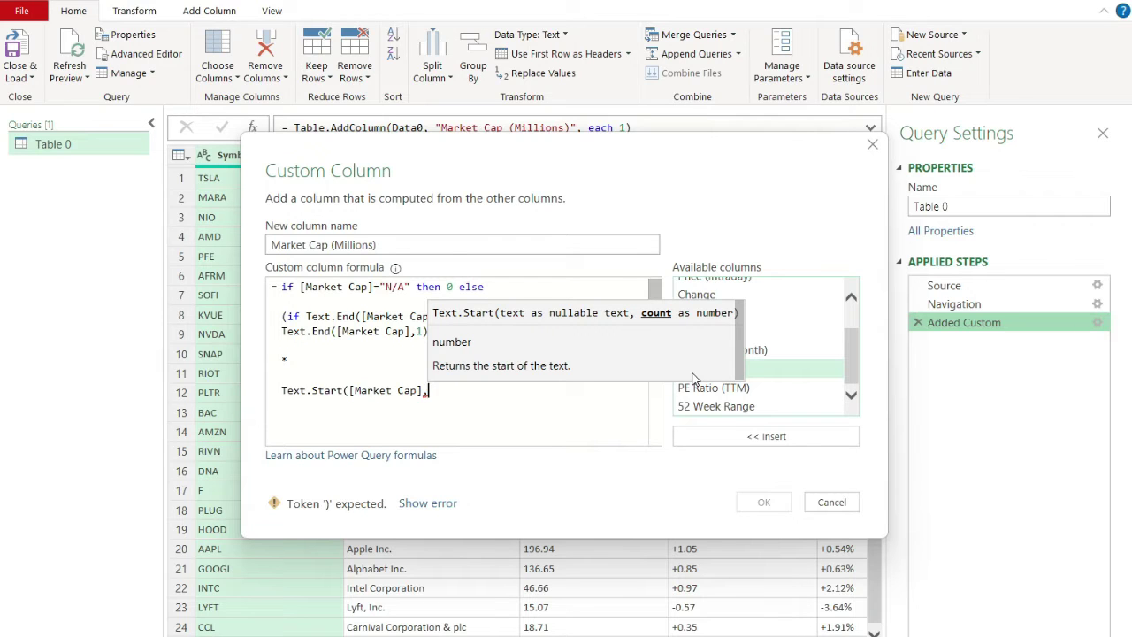
{"action": "type", "text": "Text.Leng"}
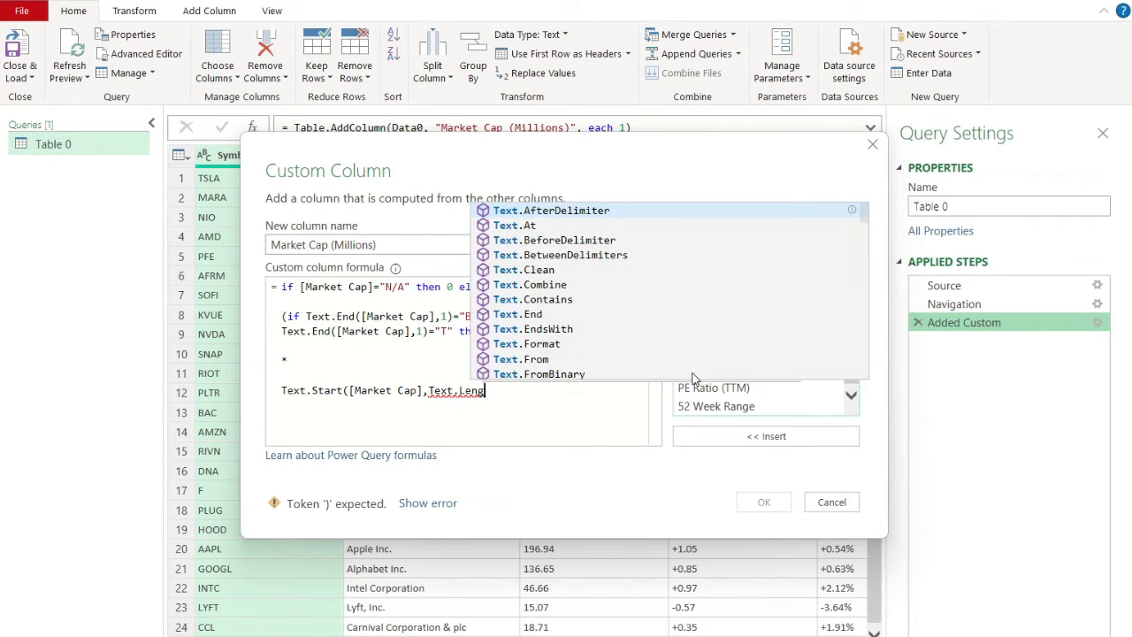
{"action": "type", "text": "th"}
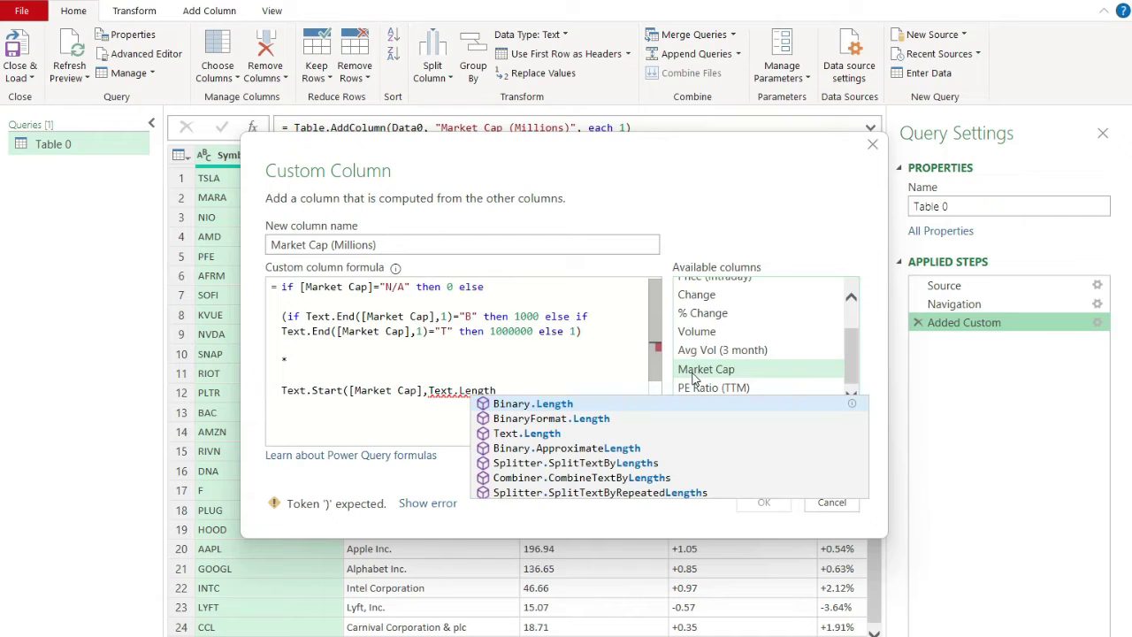
{"action": "type", "text": "("}
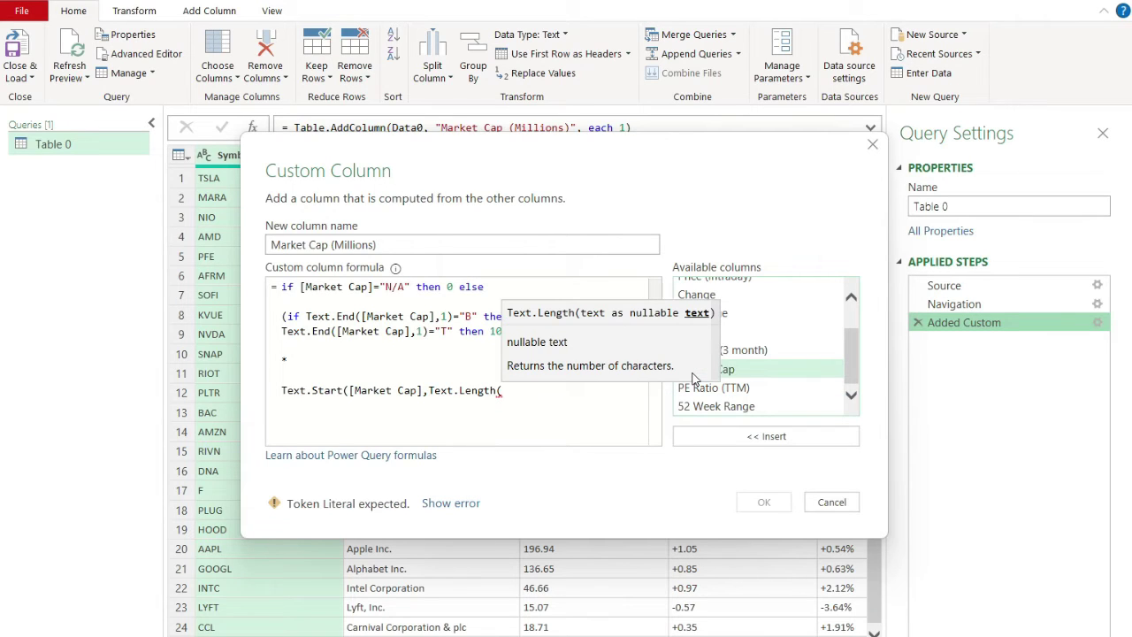
{"action": "double_click", "coordinate": [759, 370]}
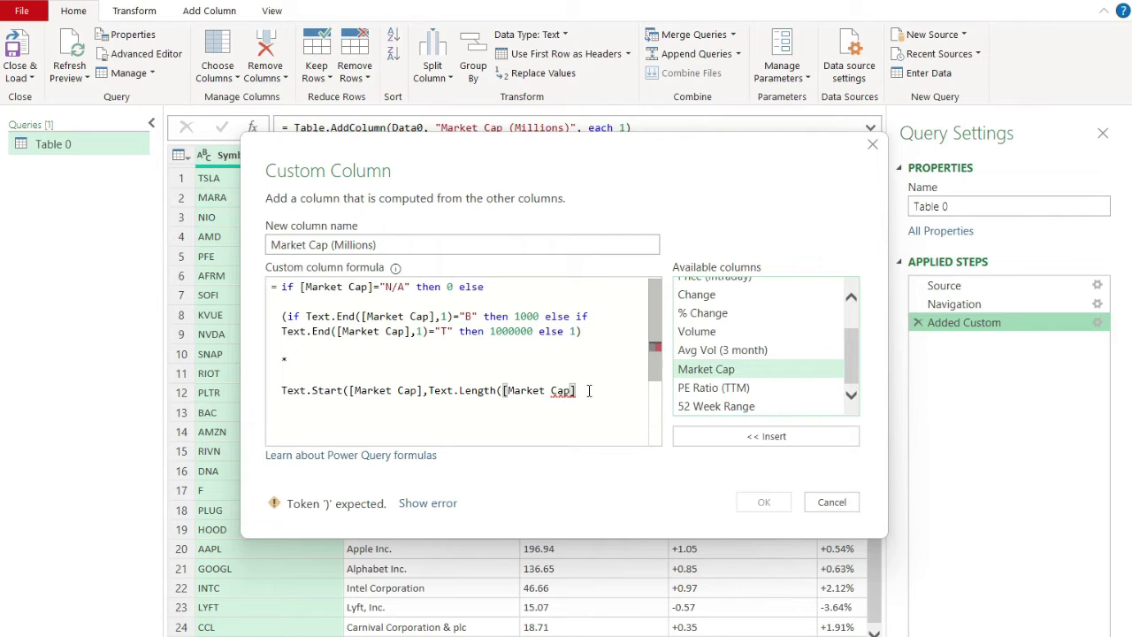
- Finish the length minus 1 argument and wrap the numeric part in Number.FromText
{"action": "left_click", "coordinate": [589, 391]}
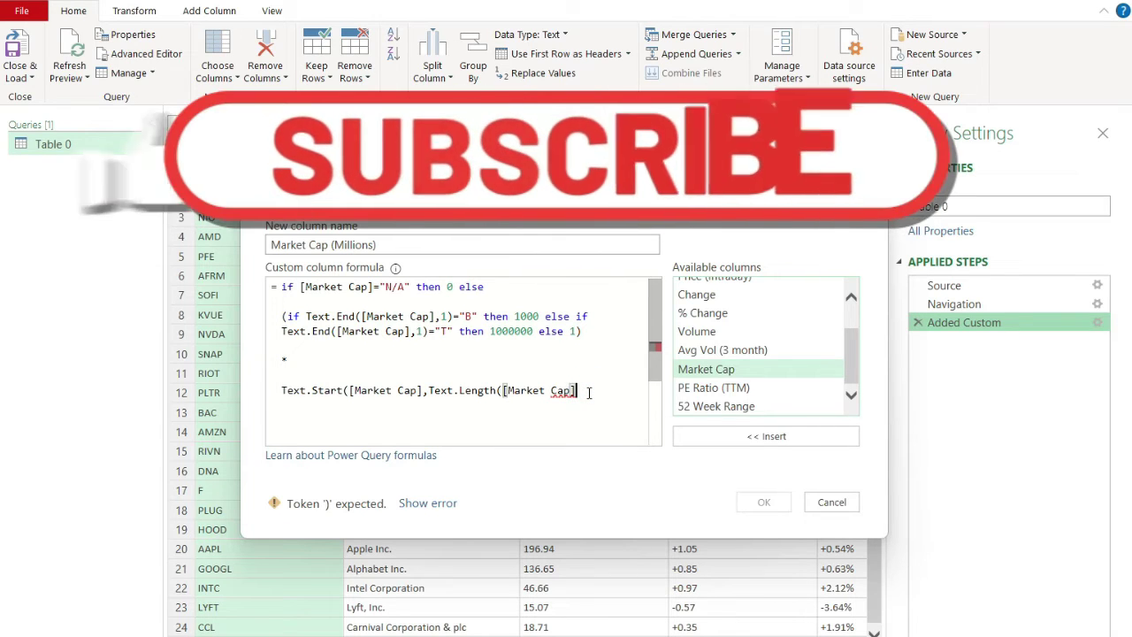
{"action": "type", "text": ")"}
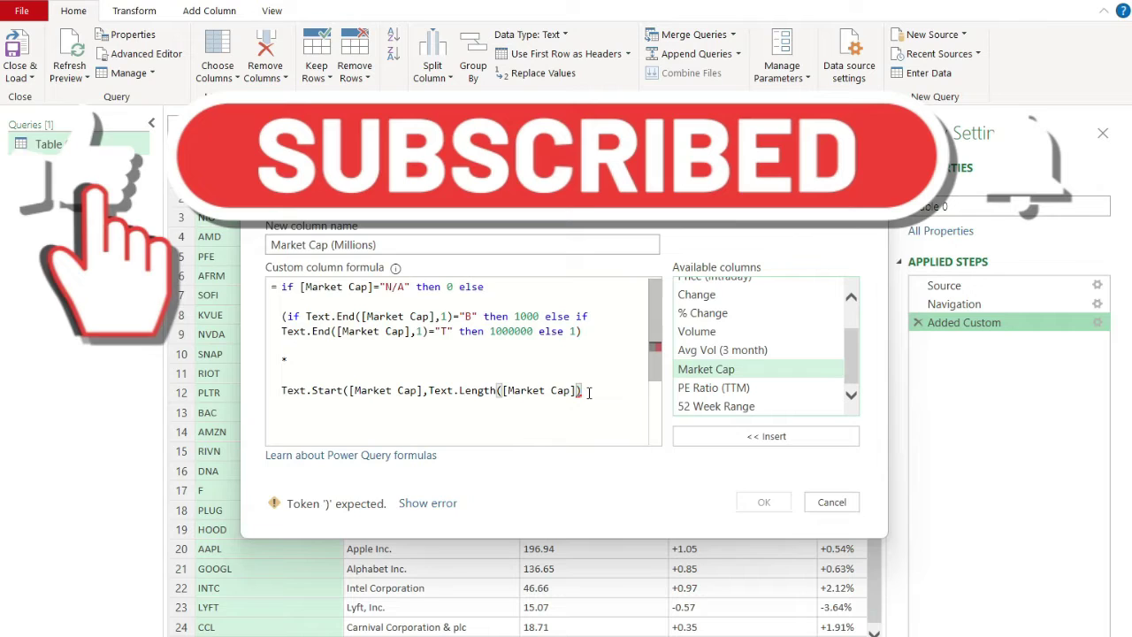
{"action": "type", "text": "-1"}
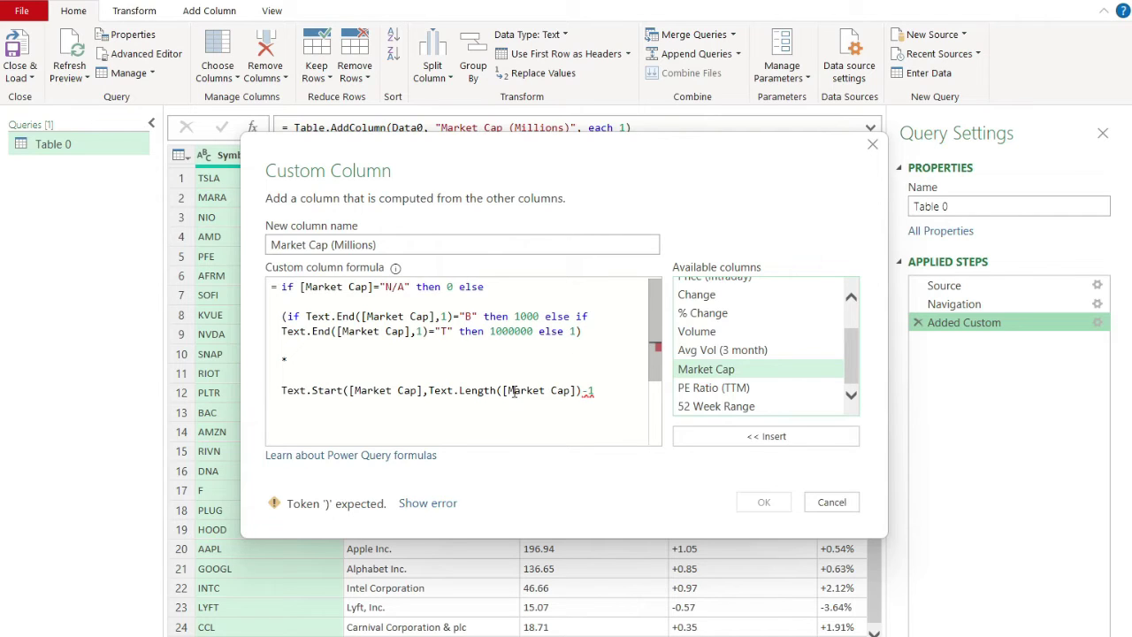
{"action": "type", "text": ")"}
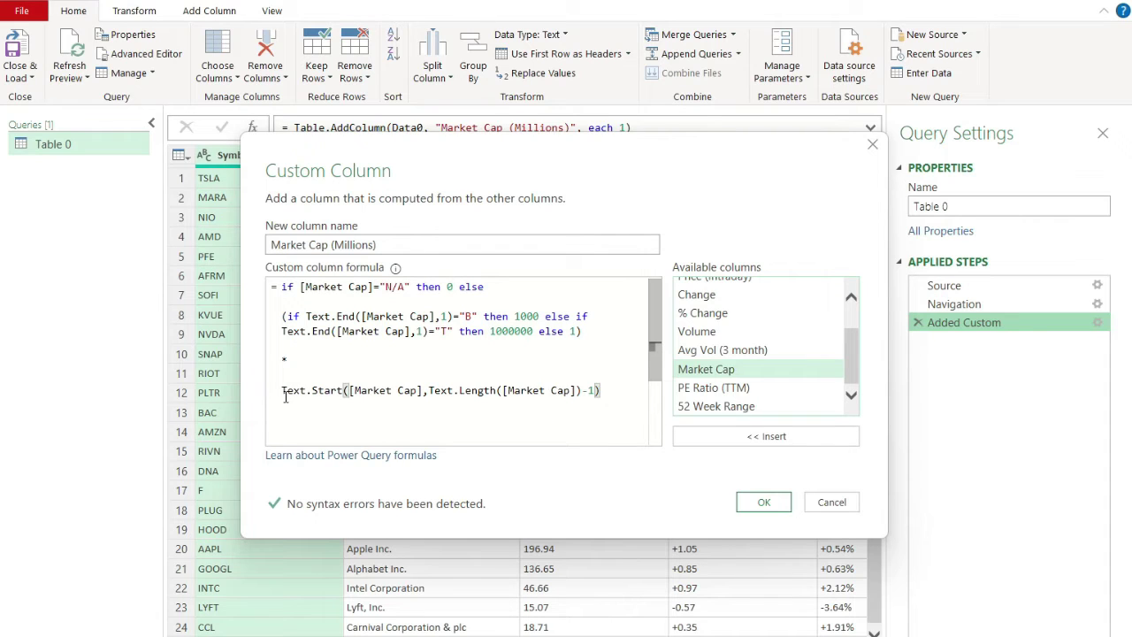
{"action": "left_click", "coordinate": [283, 390]}
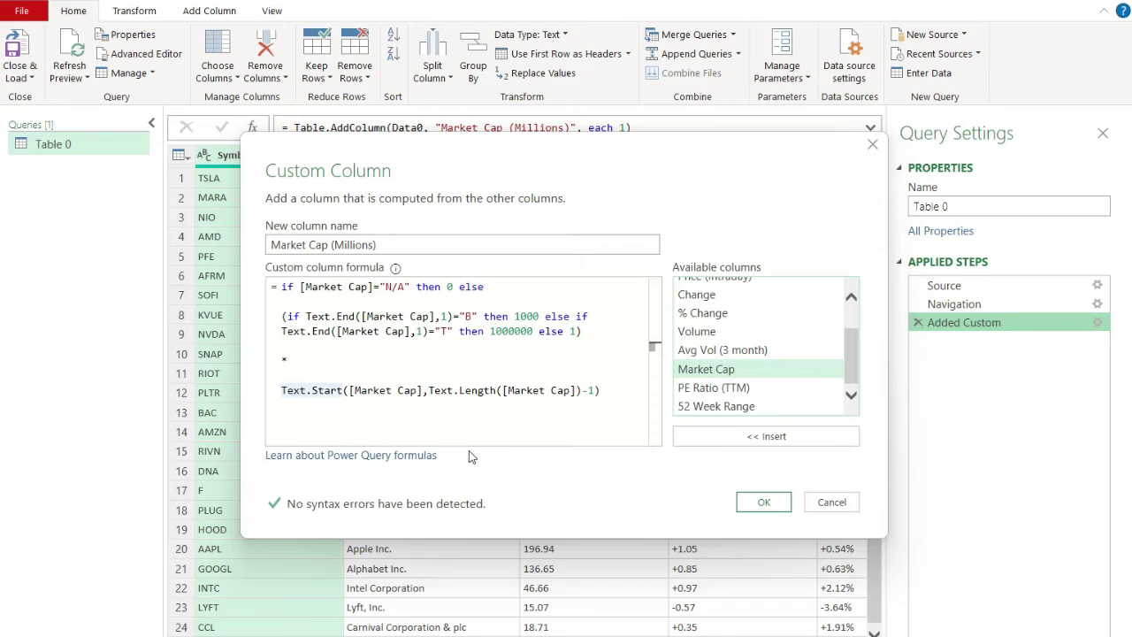
{"action": "type", "text": "Numb"}
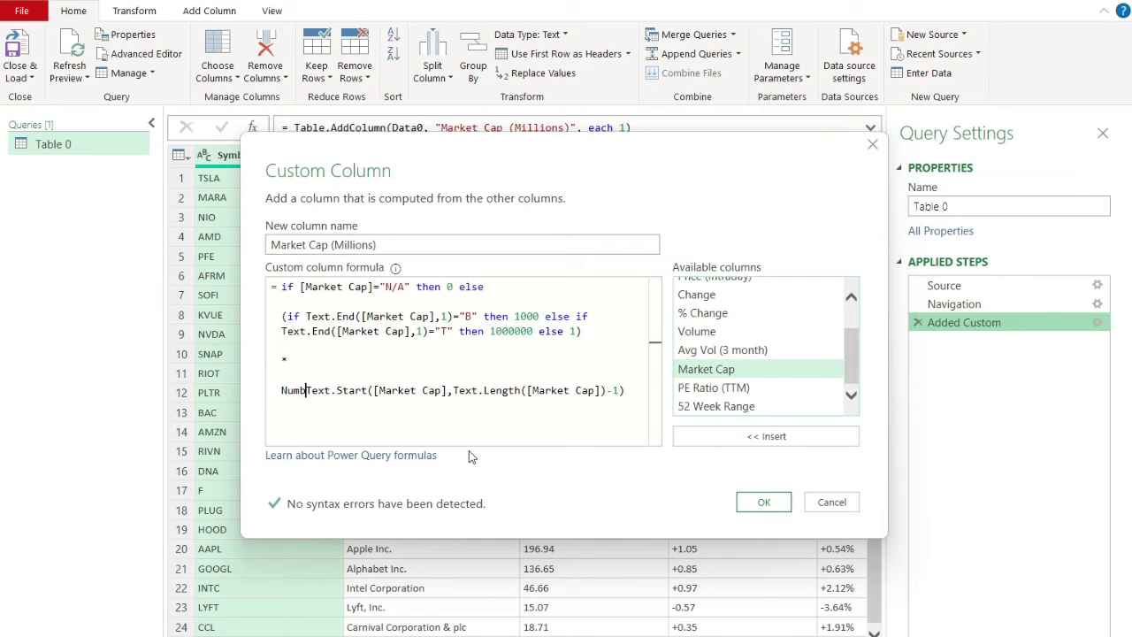
{"action": "type", "text": "er.FromText"}
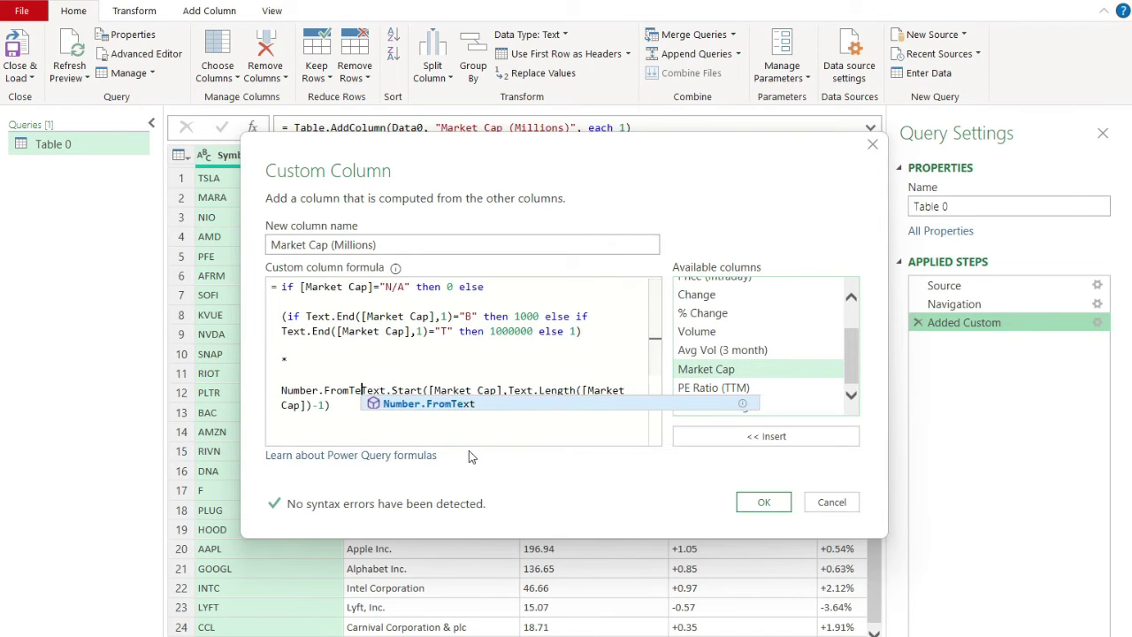
{"action": "type", "text": "("}
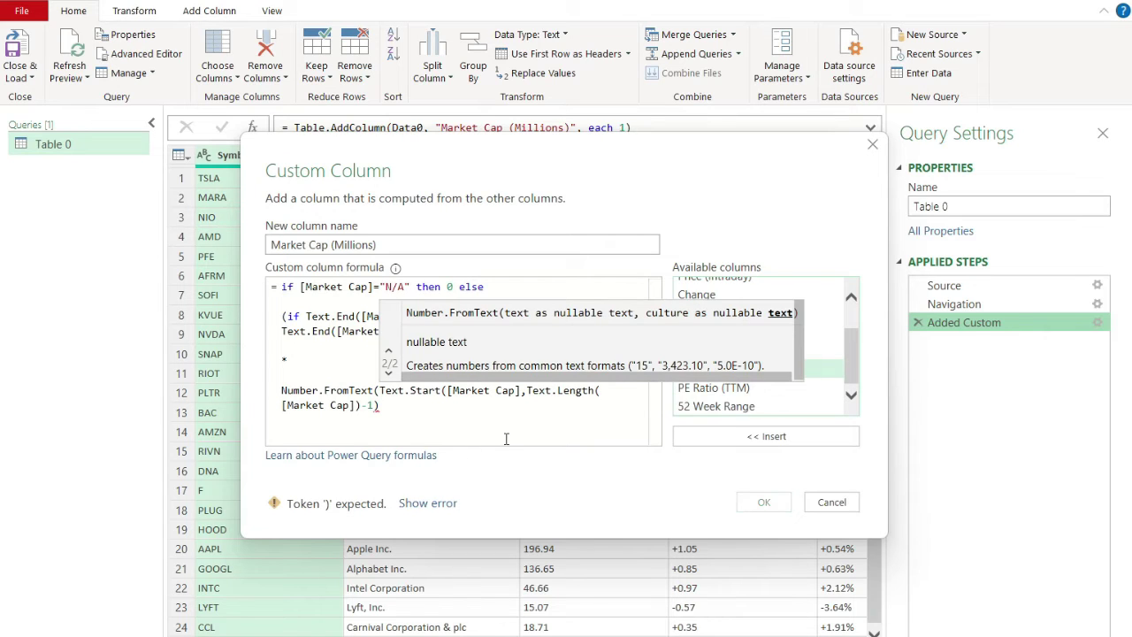
{"action": "left_click", "coordinate": [458, 408]}
{"action": "type", "text": ")"}
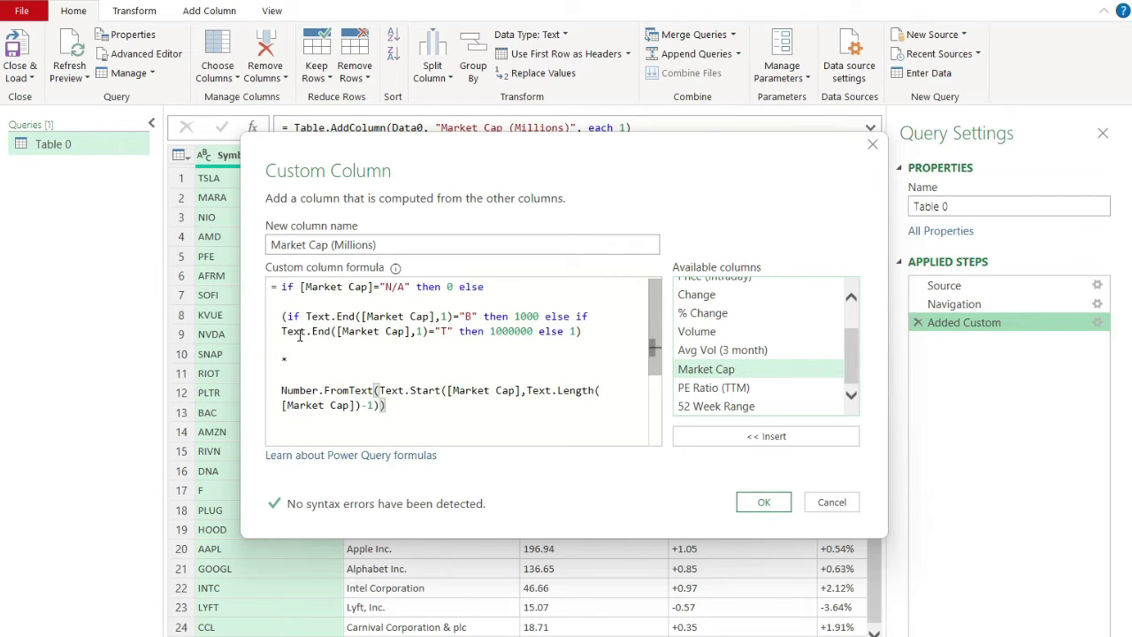
{"action": "left_click", "coordinate": [320, 358]}
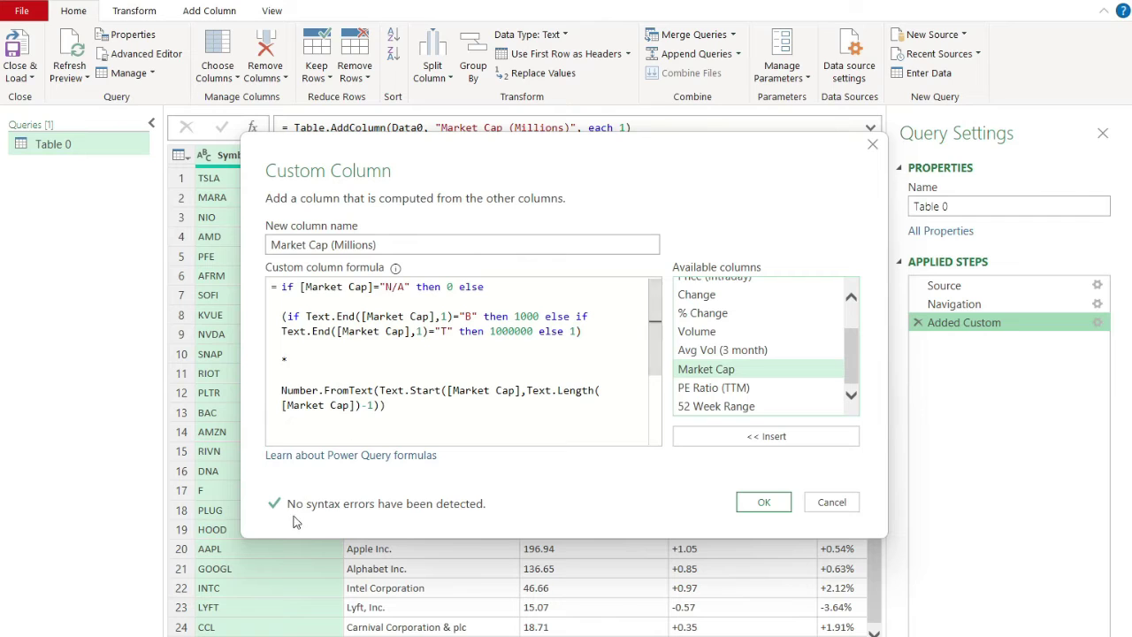
- Add the column, set Market Cap (Millions) to Whole Number, and load Table 0's 25 rows into Excel
{"action": "left_click", "coordinate": [763, 501]}
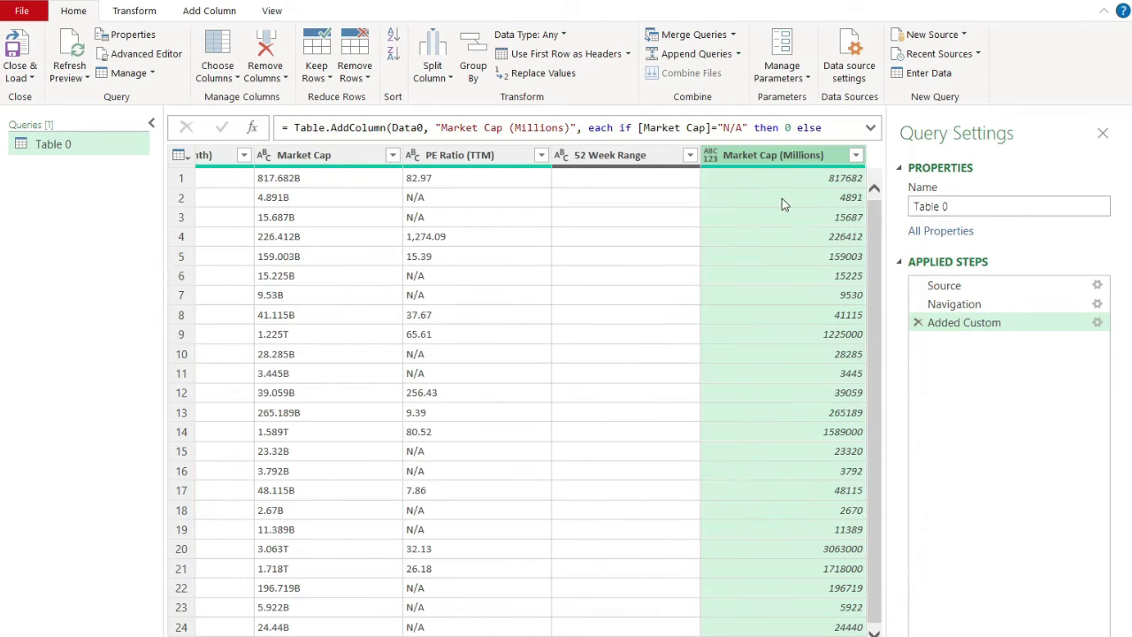
{"action": "left_click", "coordinate": [710, 157]}
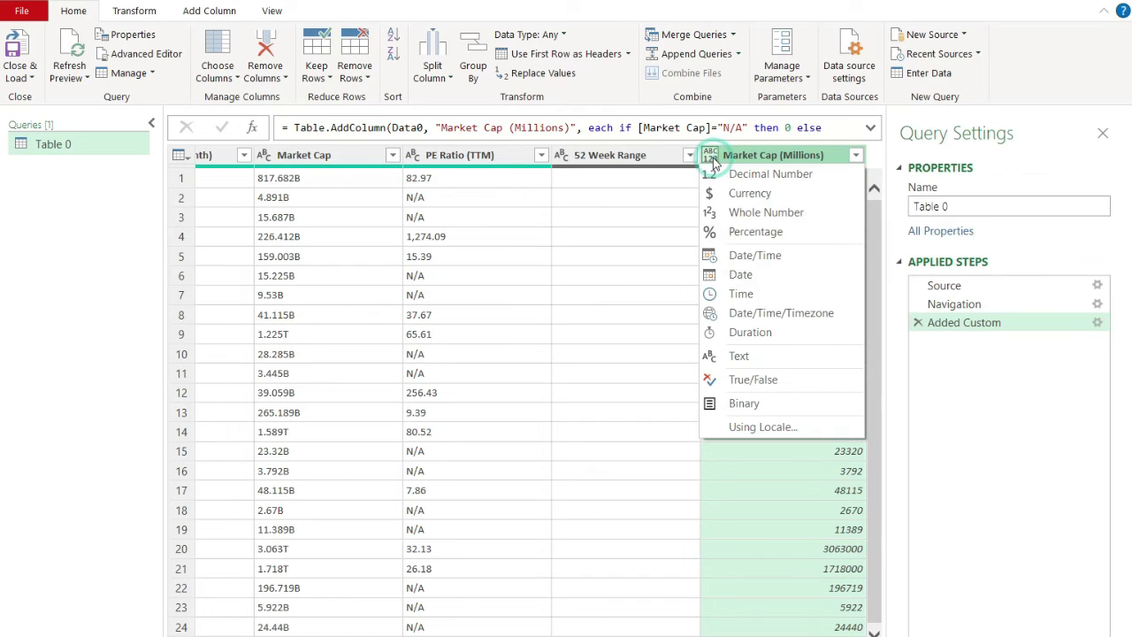
{"action": "left_click", "coordinate": [758, 212]}
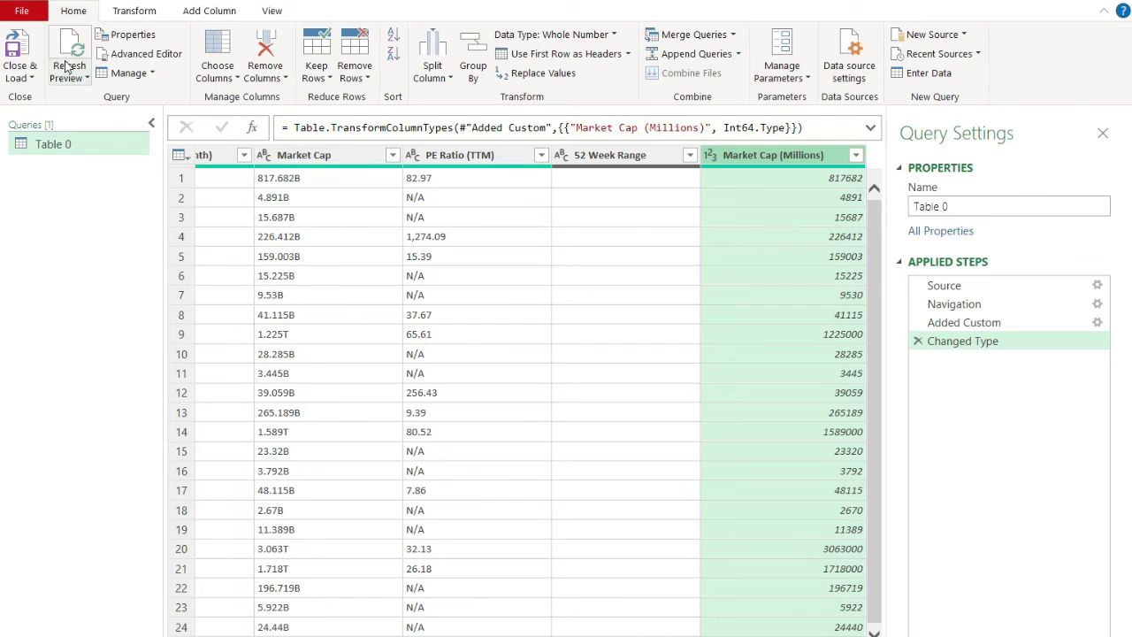
{"action": "left_click", "coordinate": [19, 49]}
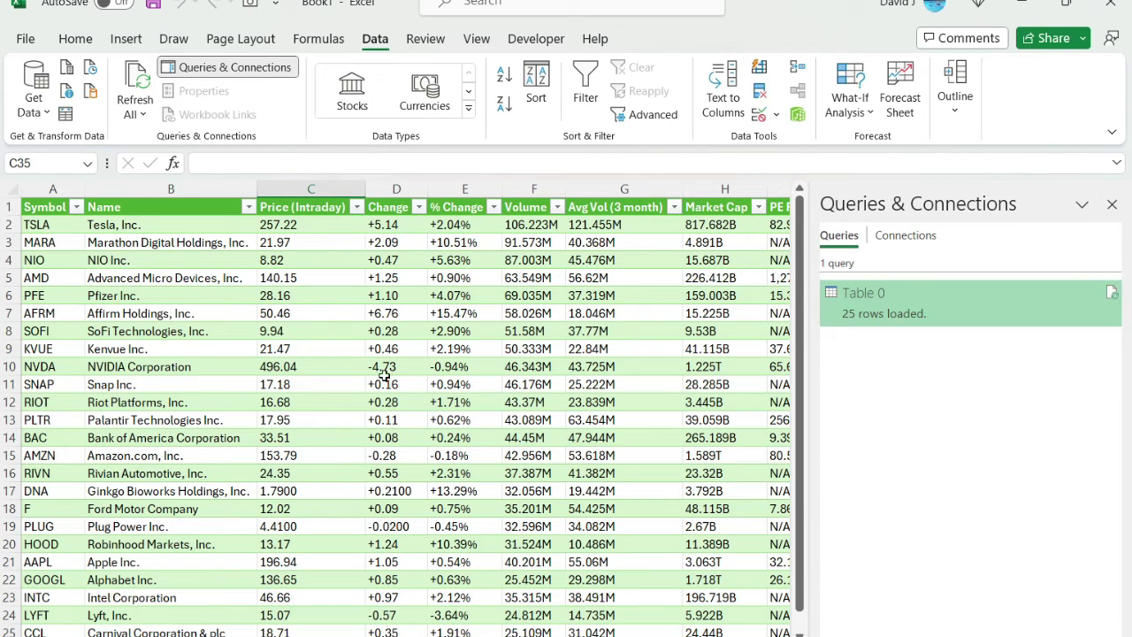
- Close the Queries & Connections panel and inspect the text Market Cap values in H9 and H10
{"action": "left_click", "coordinate": [1111, 204]}
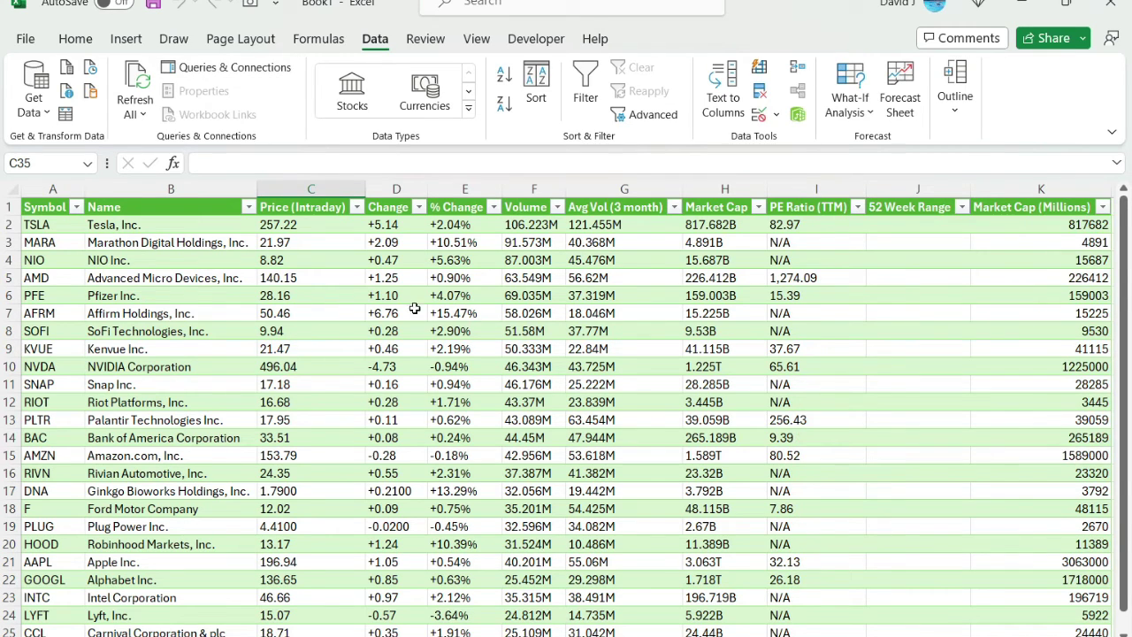
{"action": "left_click", "coordinate": [734, 363]}
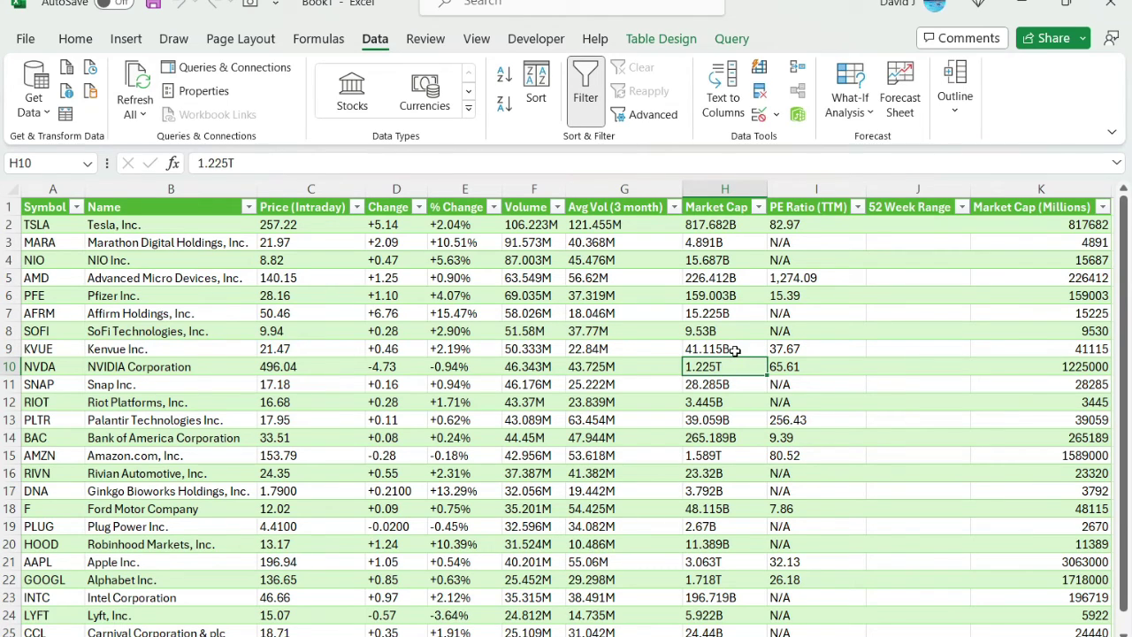
{"action": "left_click", "coordinate": [736, 352]}
{"action": "key", "text": "Right"}
{"action": "key", "text": "Right"}
{"action": "key", "text": "Right"}
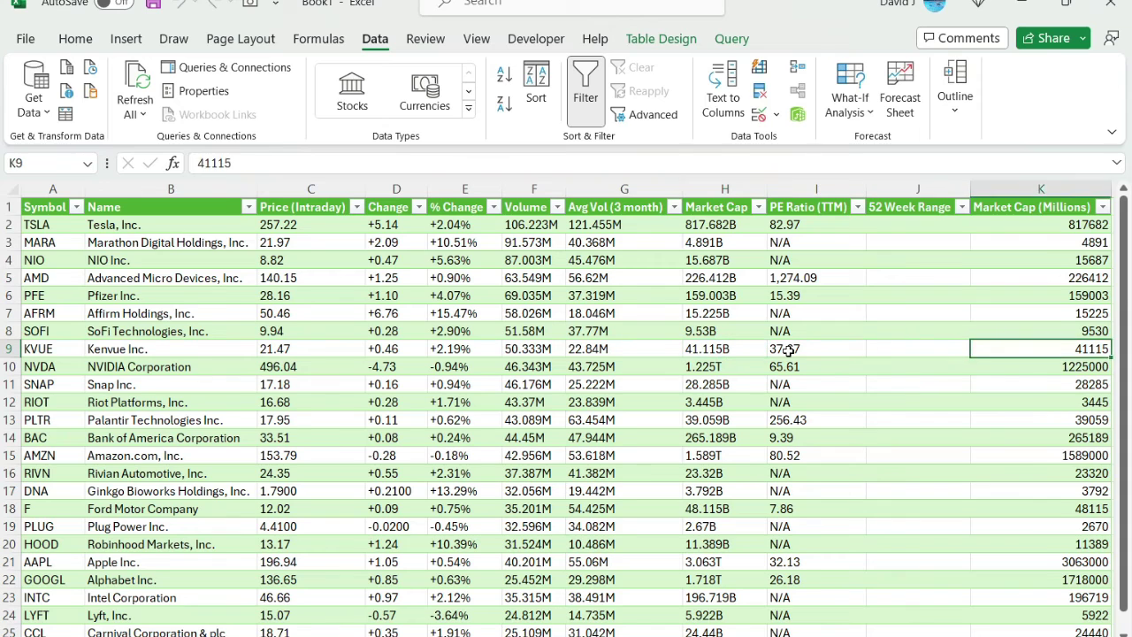
{"action": "key", "text": "Right"}
{"action": "key", "text": "Right"}
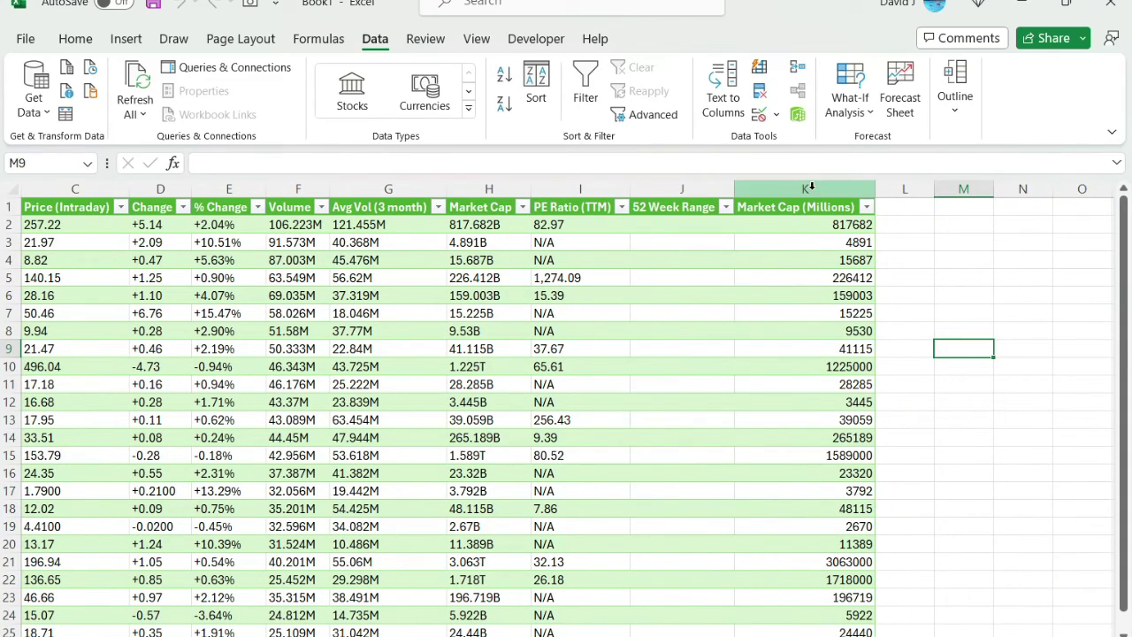
- Format column K with Comma Style and no decimals, then compare values like K9 and K10 against H9
{"action": "left_click", "coordinate": [804, 188]}
{"action": "left_click", "coordinate": [76, 39]}
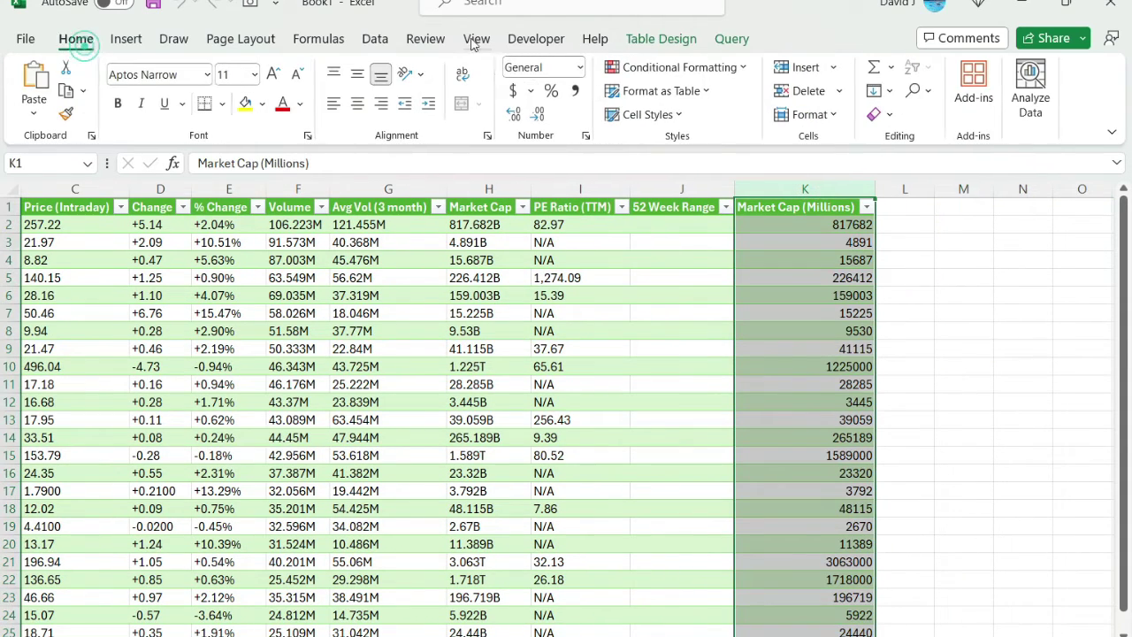
{"action": "left_click", "coordinate": [574, 90]}
{"action": "left_click", "coordinate": [539, 115]}
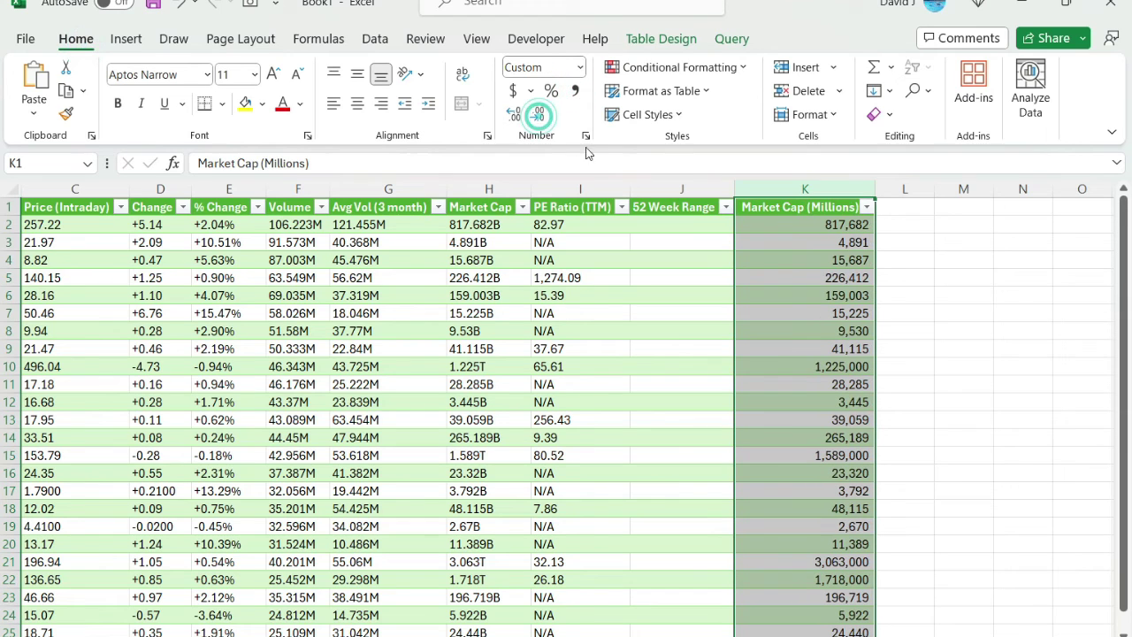
{"action": "left_click", "coordinate": [500, 350]}
{"action": "left_click", "coordinate": [869, 344]}
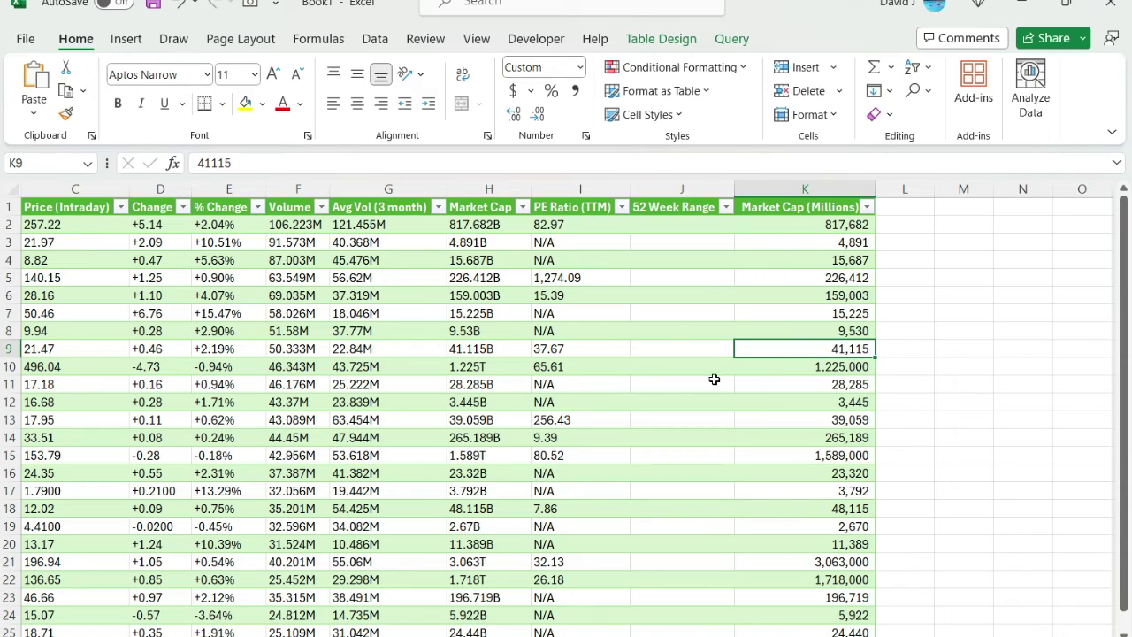
{"action": "left_click", "coordinate": [856, 368]}
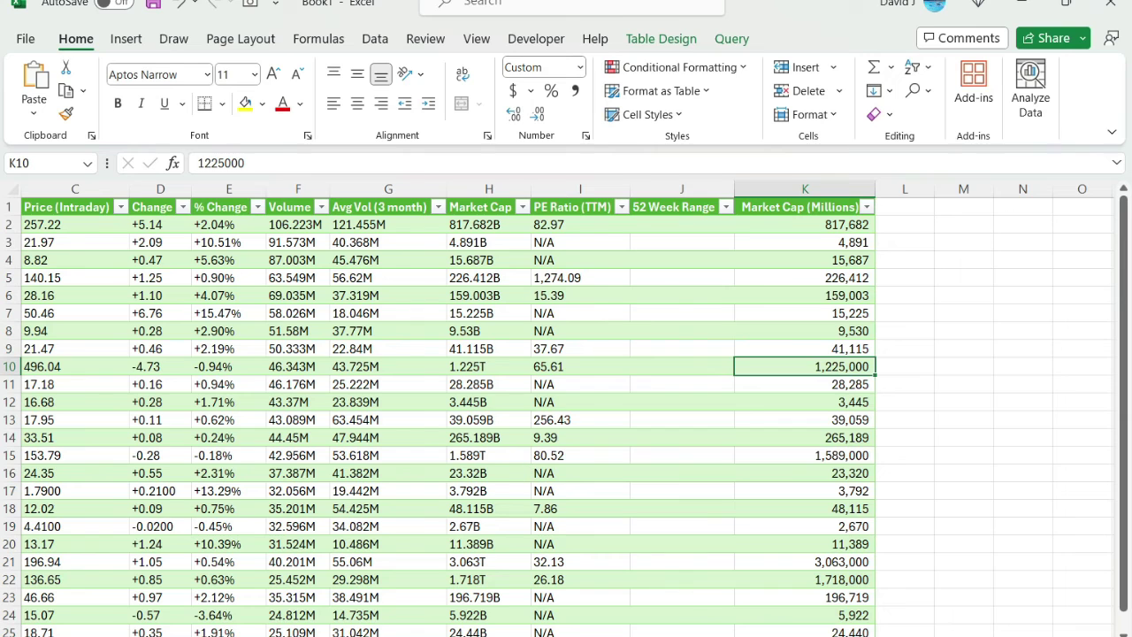
{"action": "scroll", "coordinate": [514, 477], "scroll_direction": "left", "scroll_amount": 3}
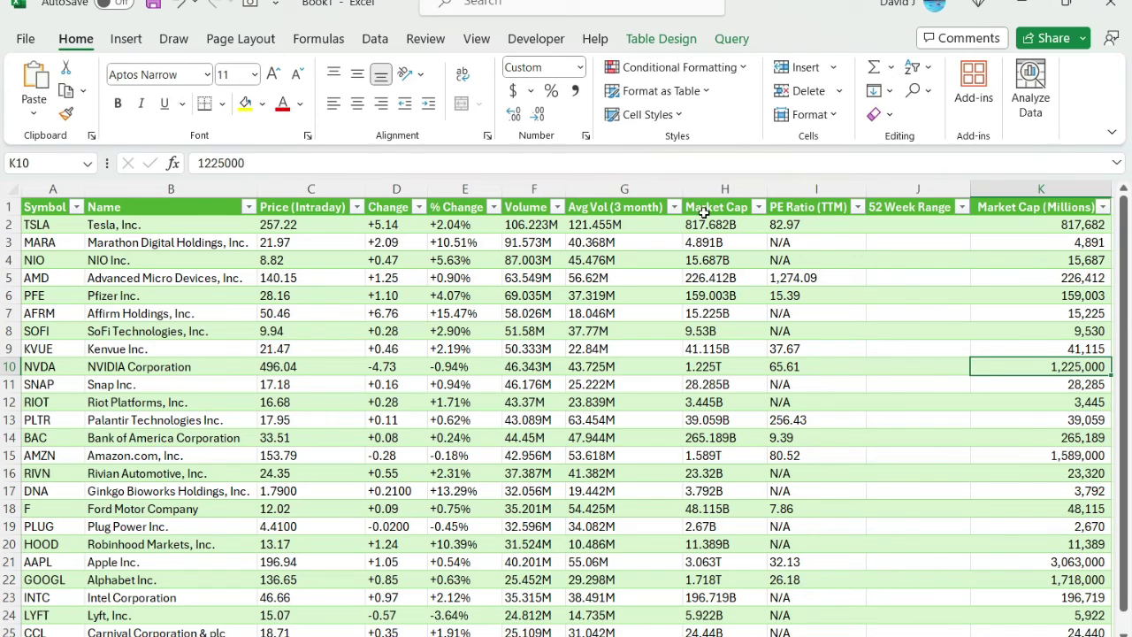
- Sort the table A to Z by the text Market Cap column and check the values in H3 and H4
{"action": "left_click", "coordinate": [759, 206]}
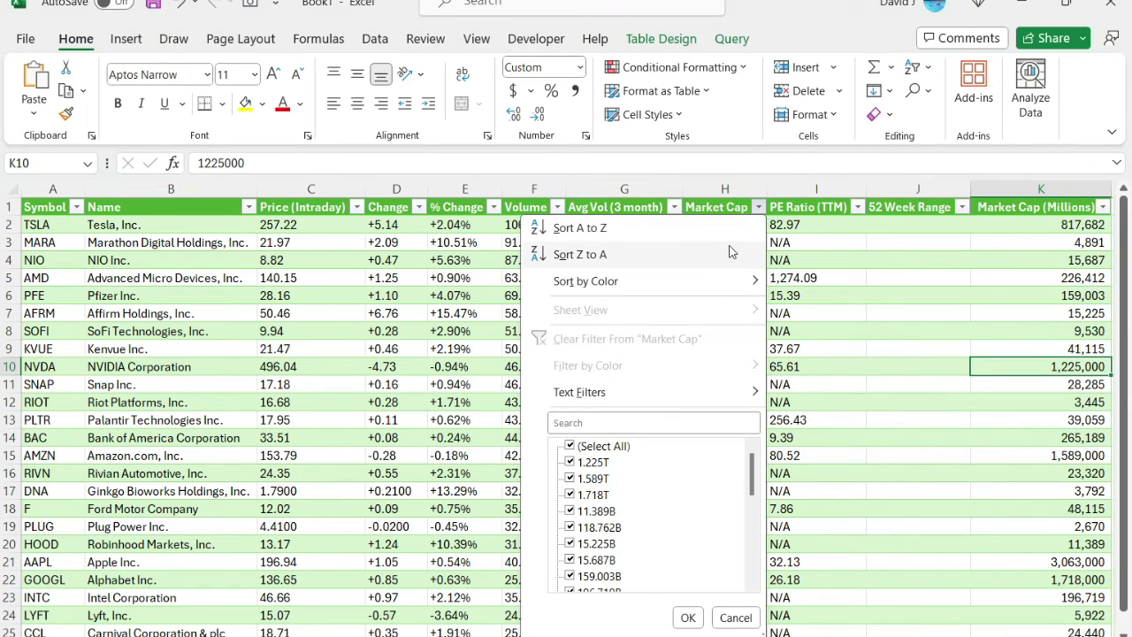
{"action": "left_click", "coordinate": [667, 232]}
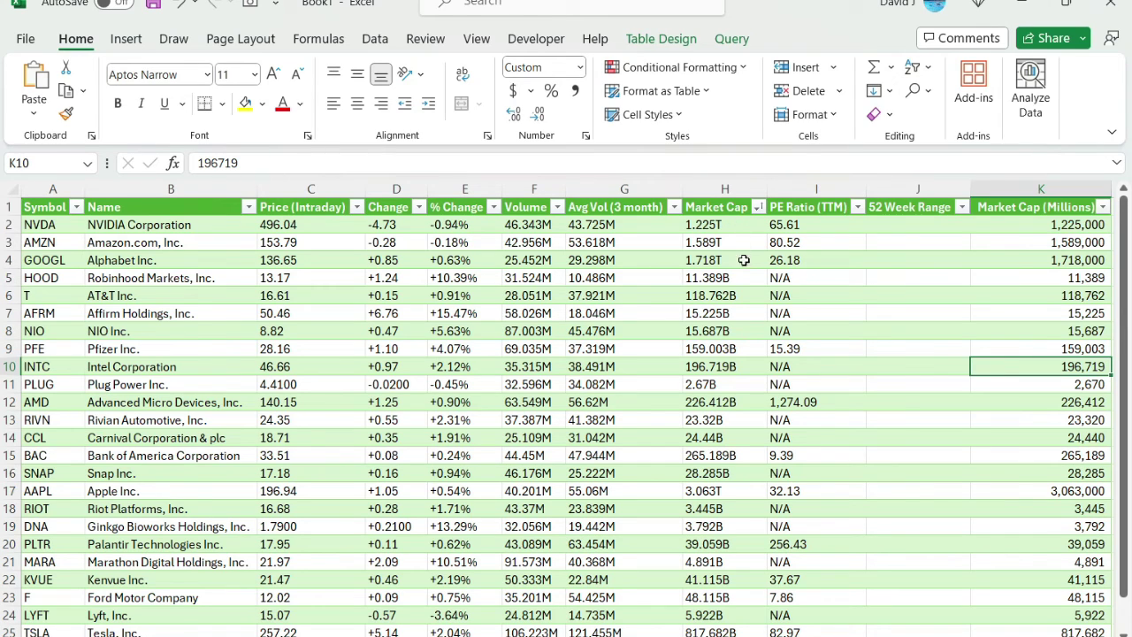
{"action": "left_click", "coordinate": [741, 261]}
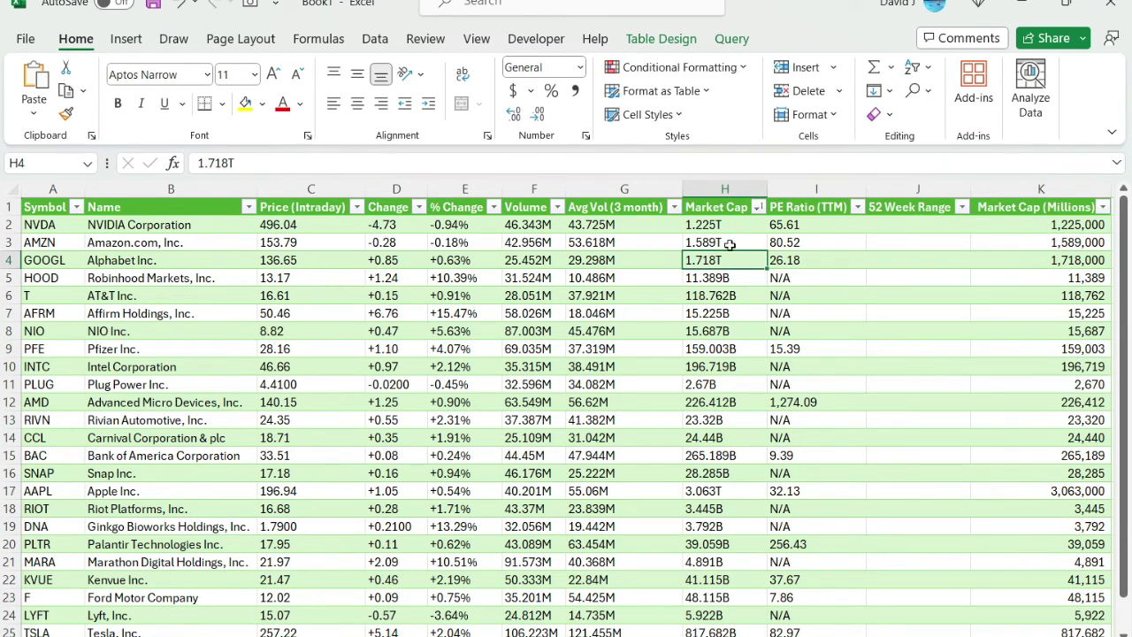
{"action": "left_click", "coordinate": [728, 242]}
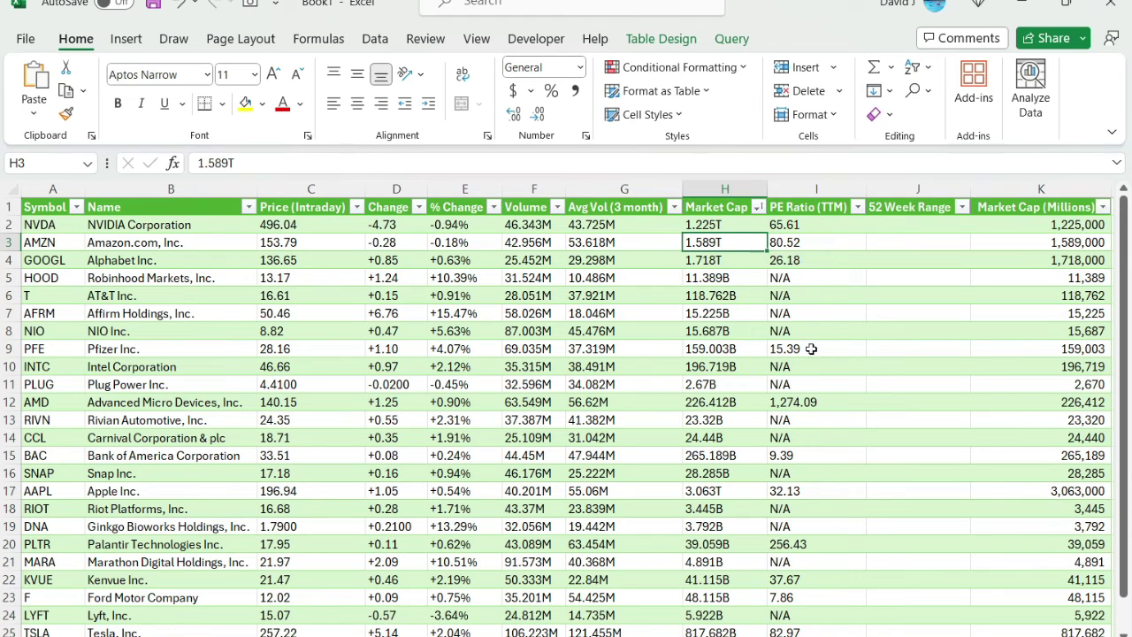
{"action": "scroll", "coordinate": [881, 569], "scroll_direction": "right", "scroll_amount": 1}
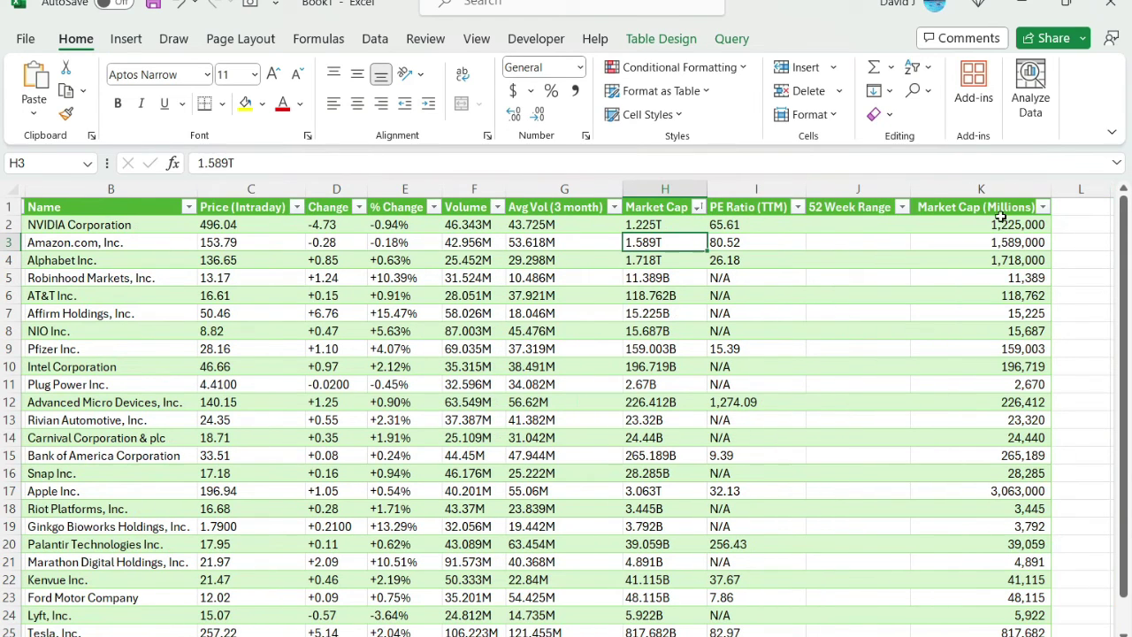
- Sort the table largest to smallest by Market Cap (Millions), putting Apple's 3,063,000 first
{"action": "left_click", "coordinate": [1041, 206]}
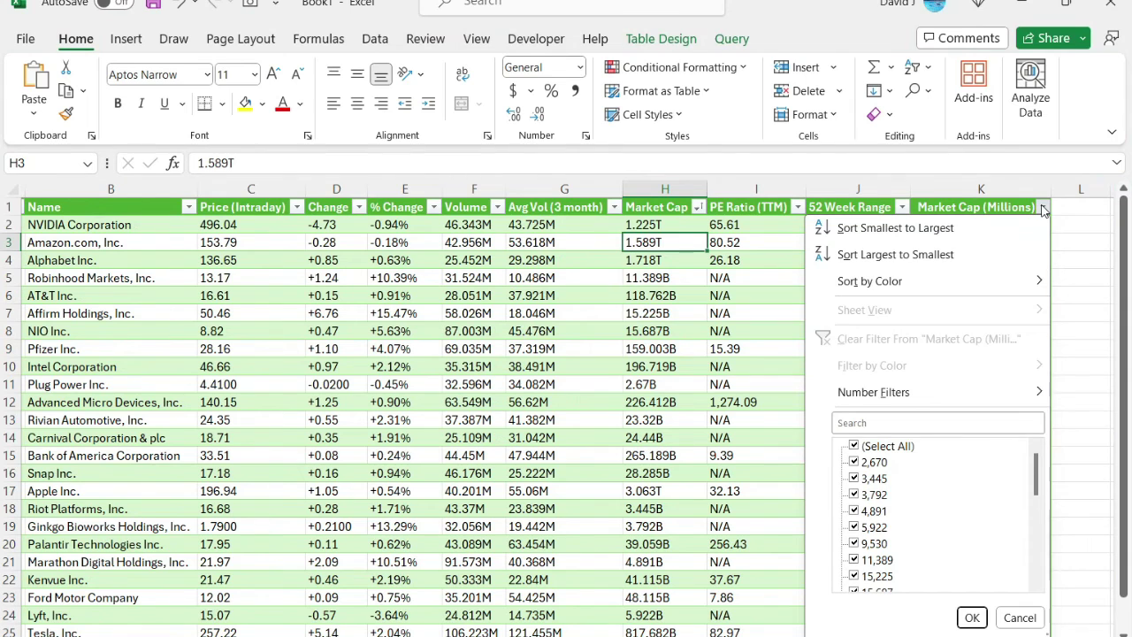
{"action": "left_click", "coordinate": [927, 254]}
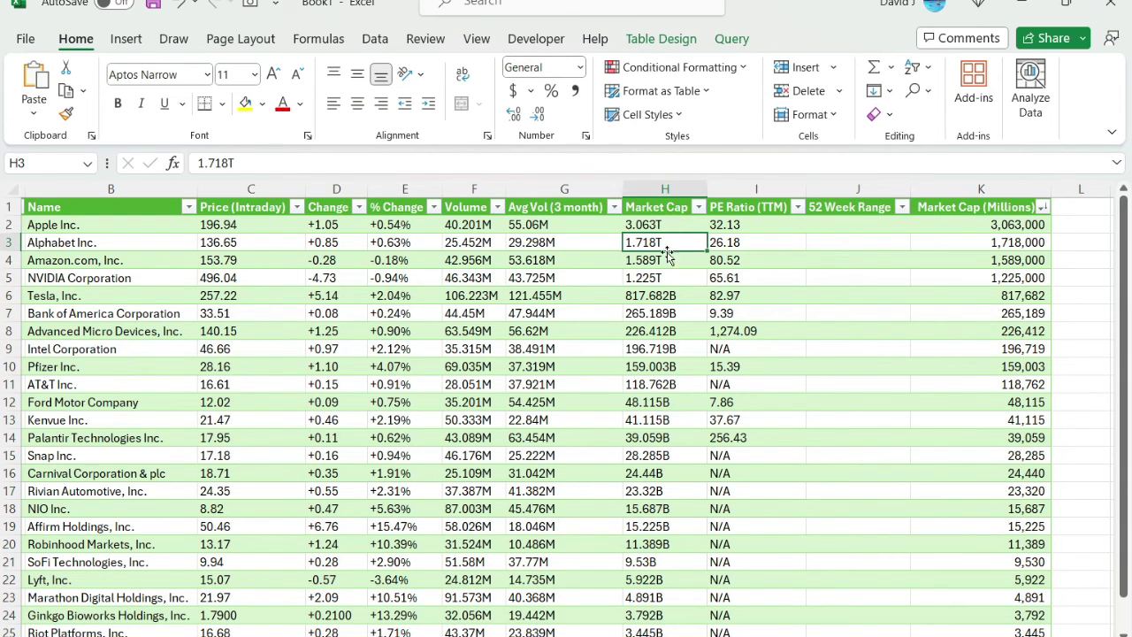
{"action": "scroll", "coordinate": [690, 425], "scroll_direction": "down", "scroll_amount": 1}
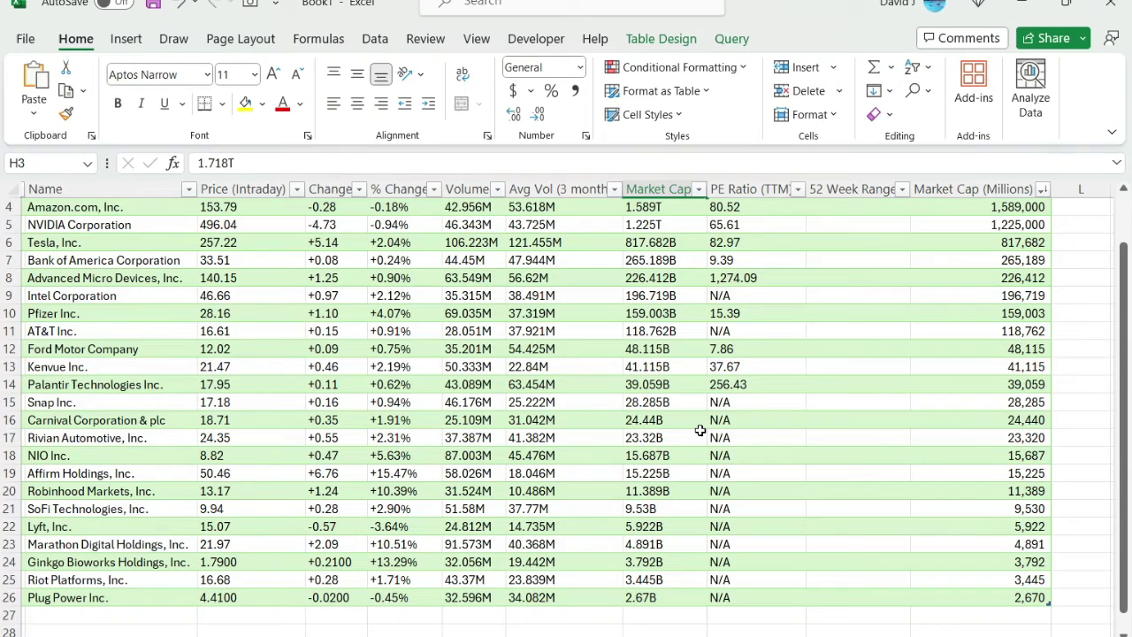
{"action": "scroll", "coordinate": [692, 437], "scroll_direction": "up", "scroll_amount": 1}
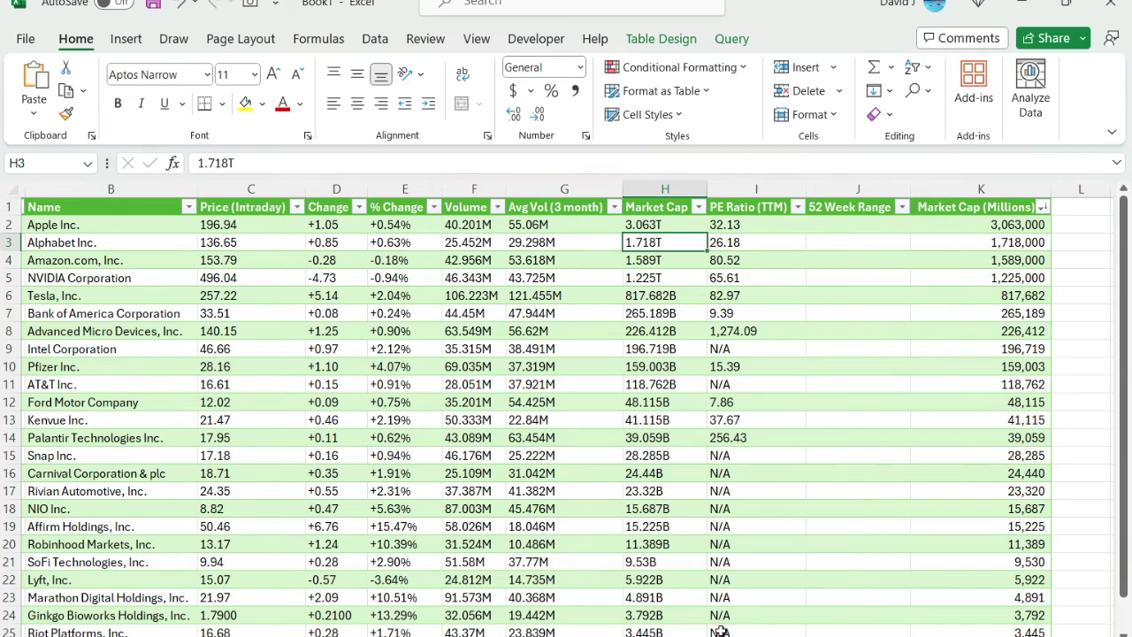
{"action": "scroll", "coordinate": [721, 630], "scroll_direction": "left", "scroll_amount": 2}
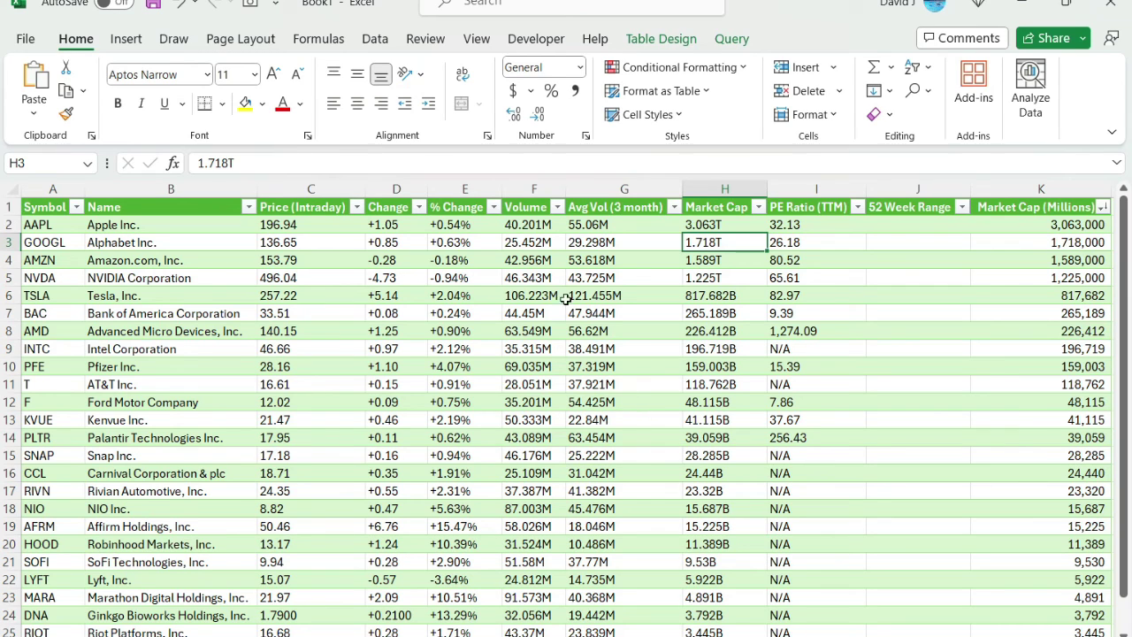
{"action": "right_click", "coordinate": [586, 261]}
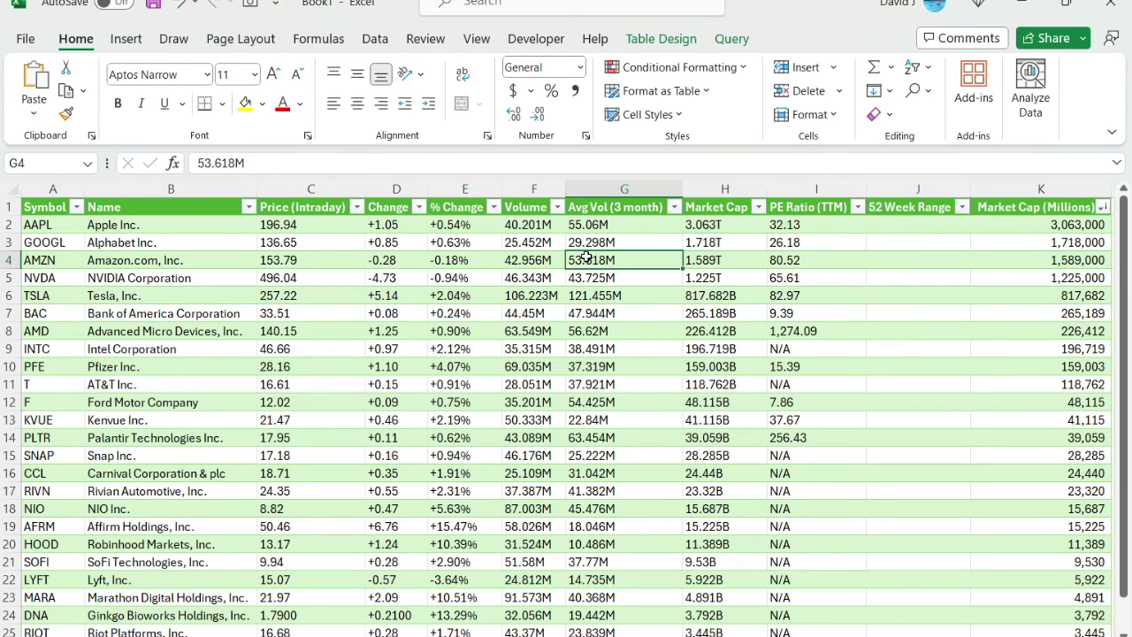
{"action": "left_click", "coordinate": [690, 275]}
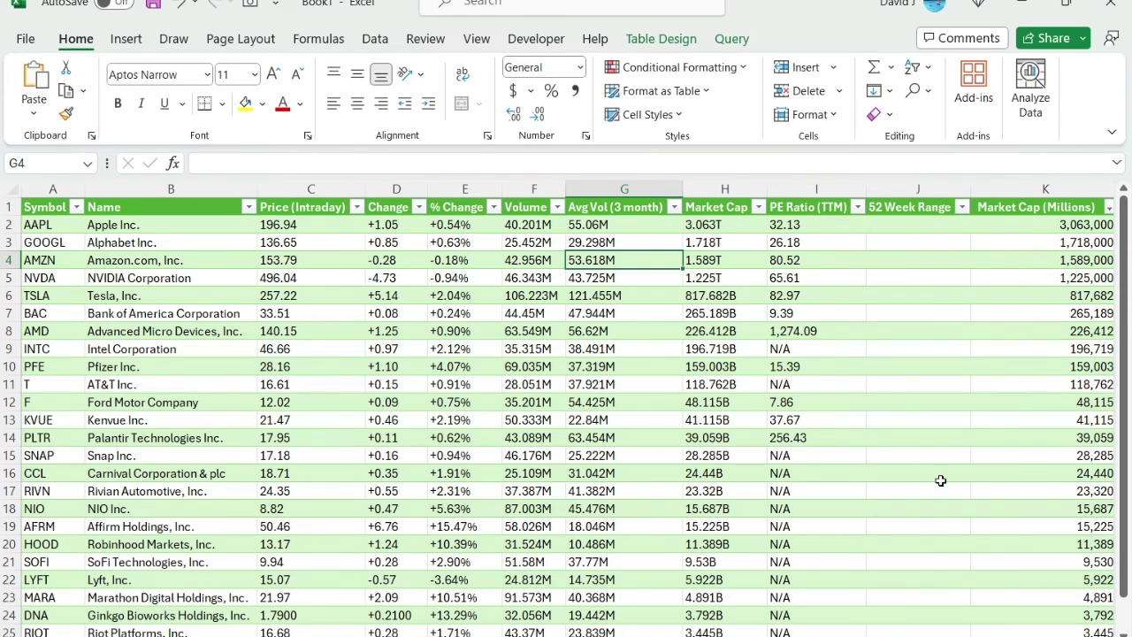
{"action": "scroll", "coordinate": [920, 629], "scroll_direction": "right", "scroll_amount": 1}
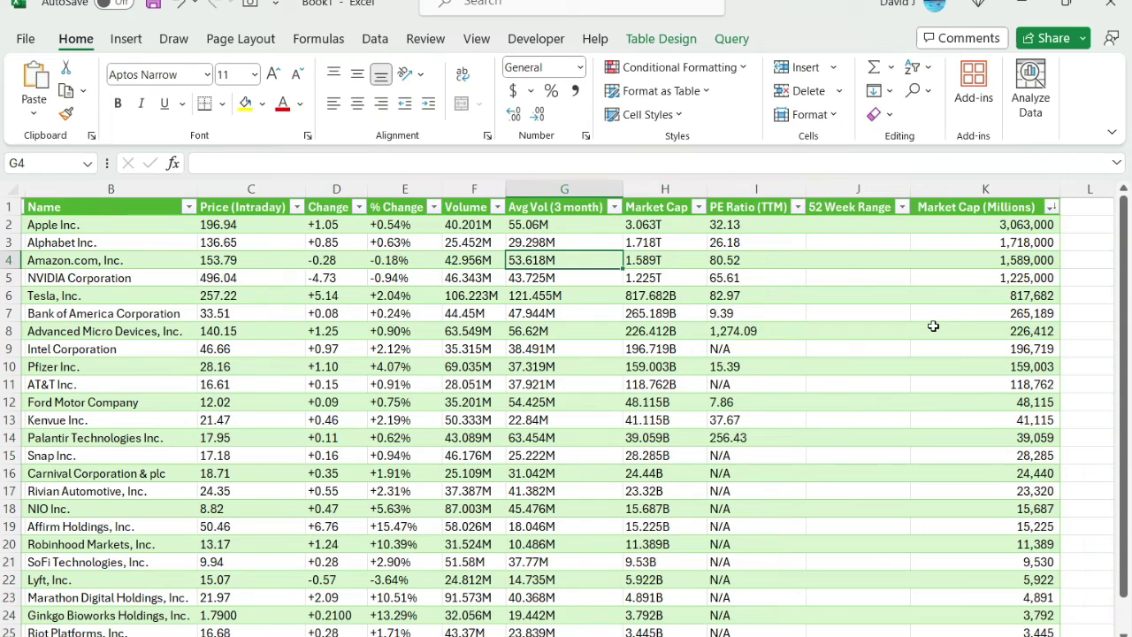